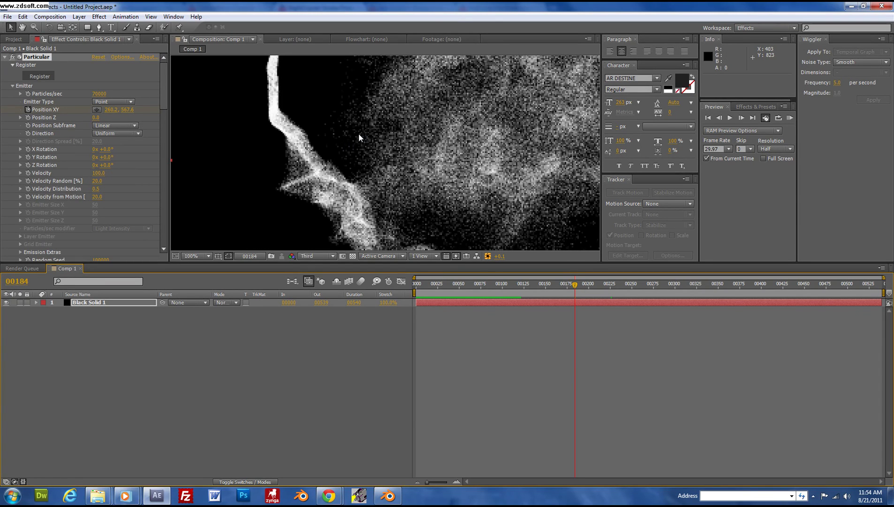
- Preview the existing particle animation by playing it and scrubbing through its frames
{"action": "scroll", "coordinate": [320, 182], "scroll_direction": "down", "scroll_amount": 4}
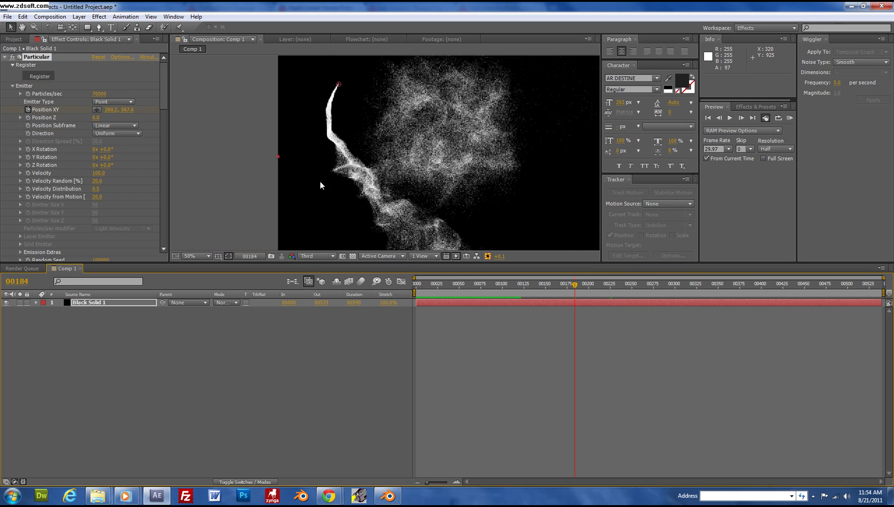
{"action": "left_click_drag", "start_coordinate": [409, 178], "coordinate": [329, 176]}
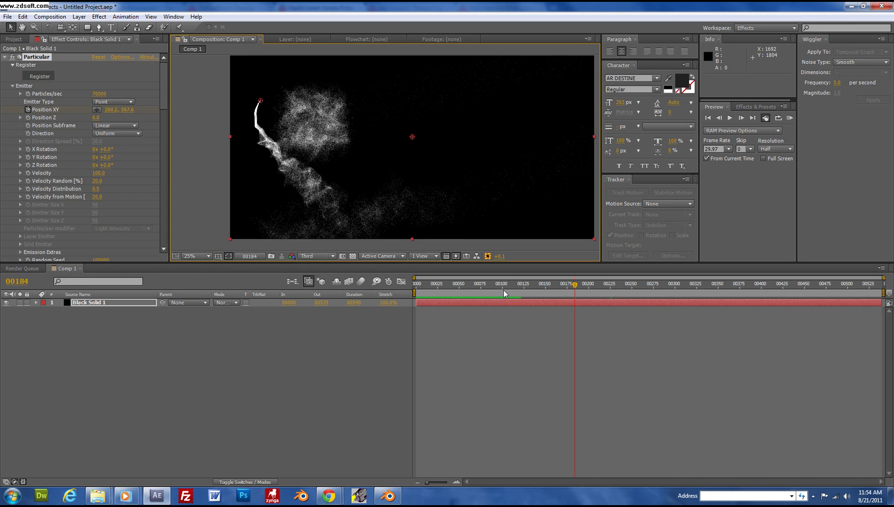
{"action": "mouse_move", "coordinate": [516, 284]}
{"action": "left_mouse_down"}
{"action": "mouse_move", "coordinate": [548, 284]}
{"action": "mouse_move", "coordinate": [519, 287]}
{"action": "left_mouse_up"}
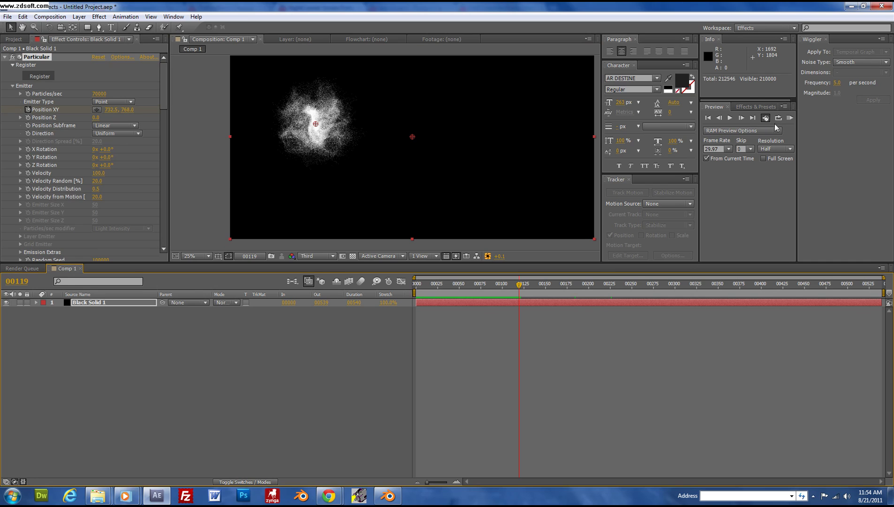
{"action": "left_click", "coordinate": [729, 118]}
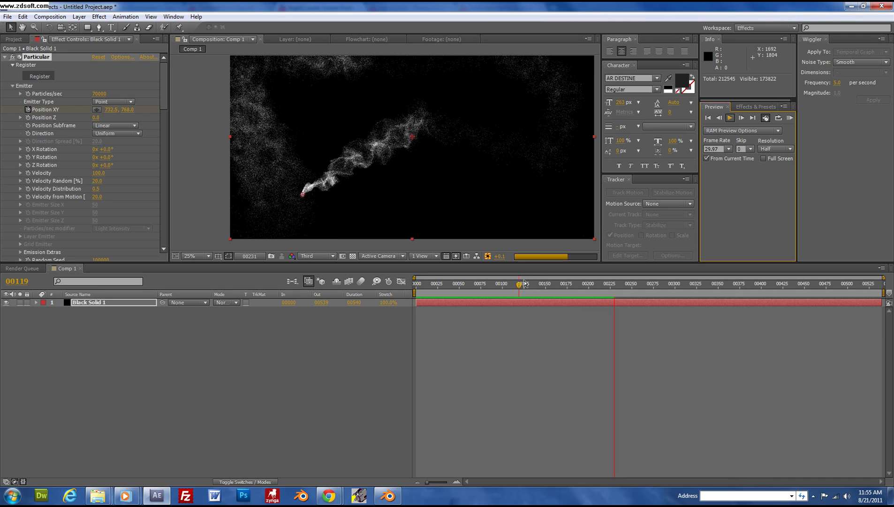
{"action": "left_click", "coordinate": [524, 280]}
{"action": "left_click_drag", "start_coordinate": [524, 283], "coordinate": [473, 292]}
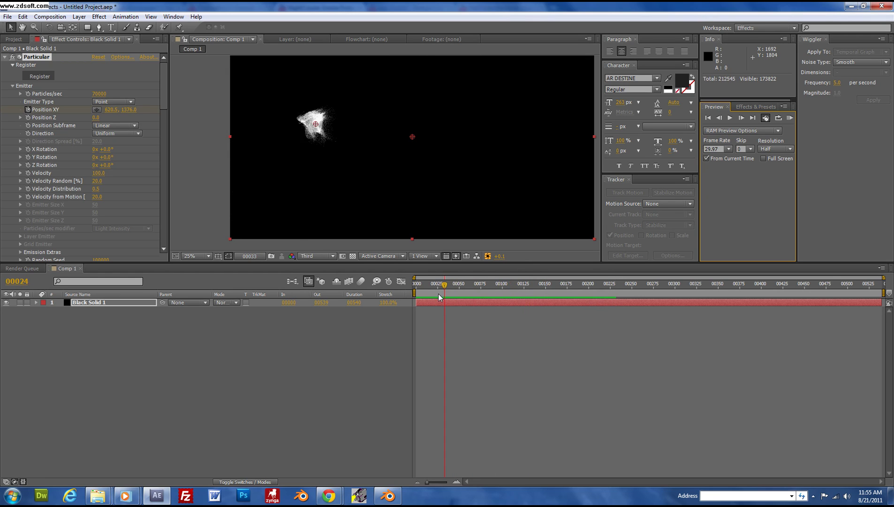
{"action": "left_click_drag", "start_coordinate": [416, 299], "coordinate": [606, 316]}
- Change the composition's background color to white (FFFFFF)
{"action": "left_click", "coordinate": [49, 16]}
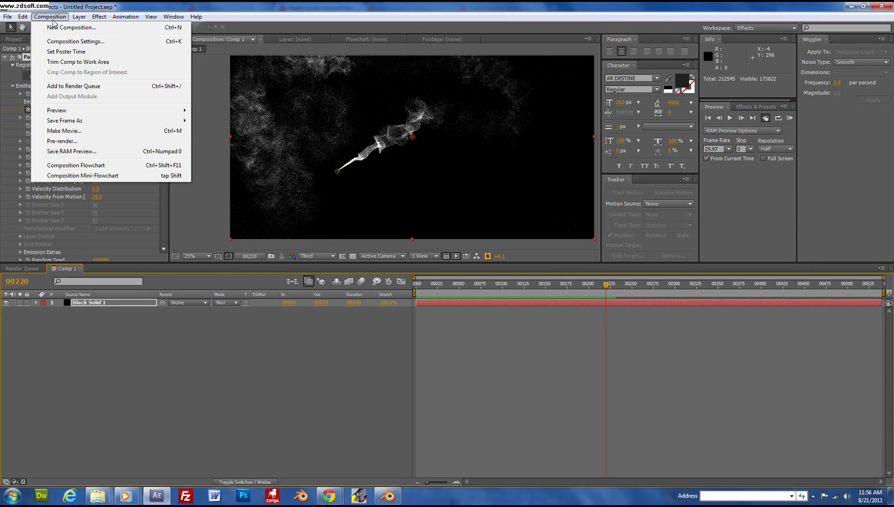
{"action": "left_click", "coordinate": [70, 39]}
{"action": "left_click", "coordinate": [478, 309]}
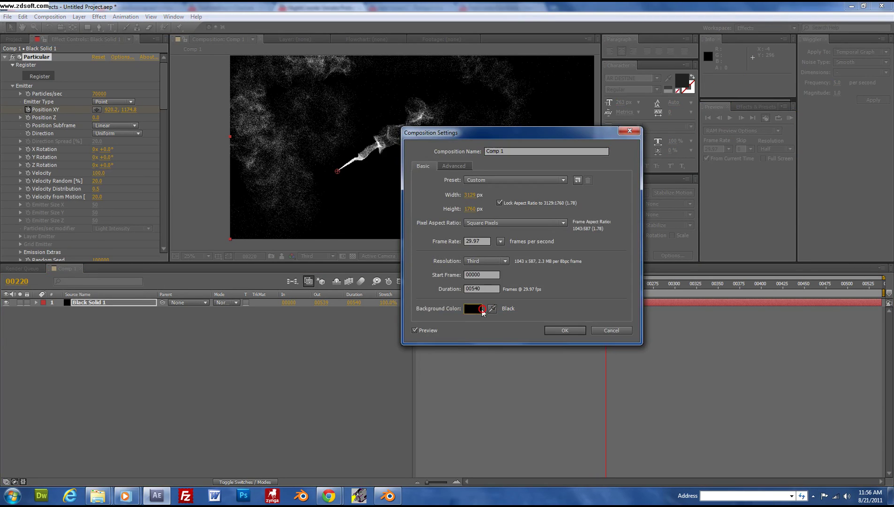
{"action": "left_click_drag", "start_coordinate": [454, 306], "coordinate": [323, 194]}
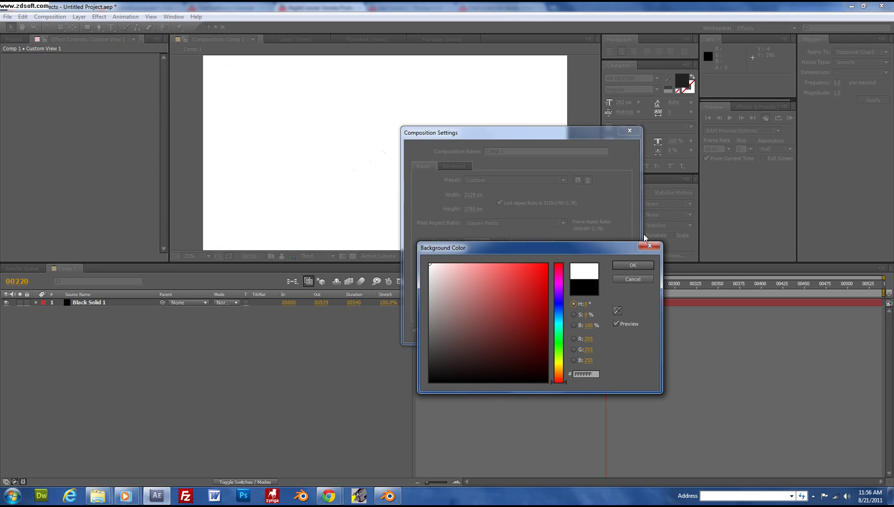
{"action": "left_click", "coordinate": [631, 264]}
{"action": "left_click", "coordinate": [566, 330]}
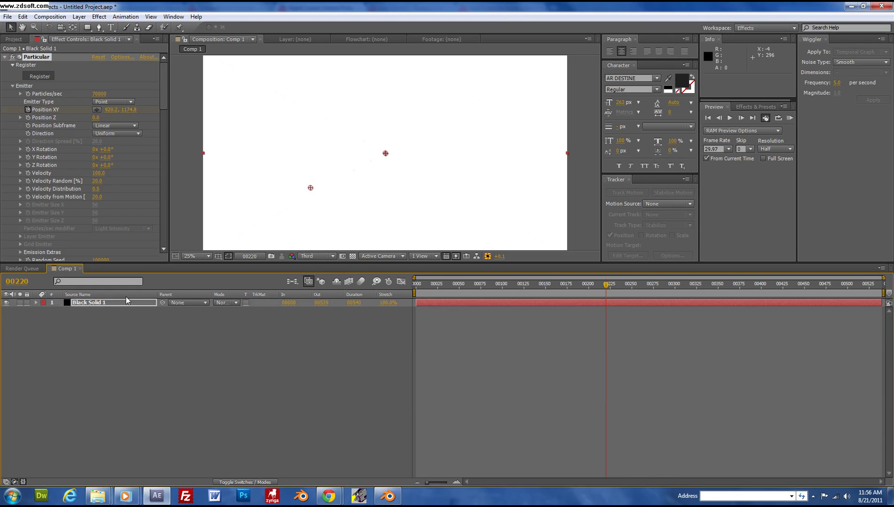
- Set the particle color of the Particular effect on Black Solid 1 to black (000000)
{"action": "left_click", "coordinate": [122, 302]}
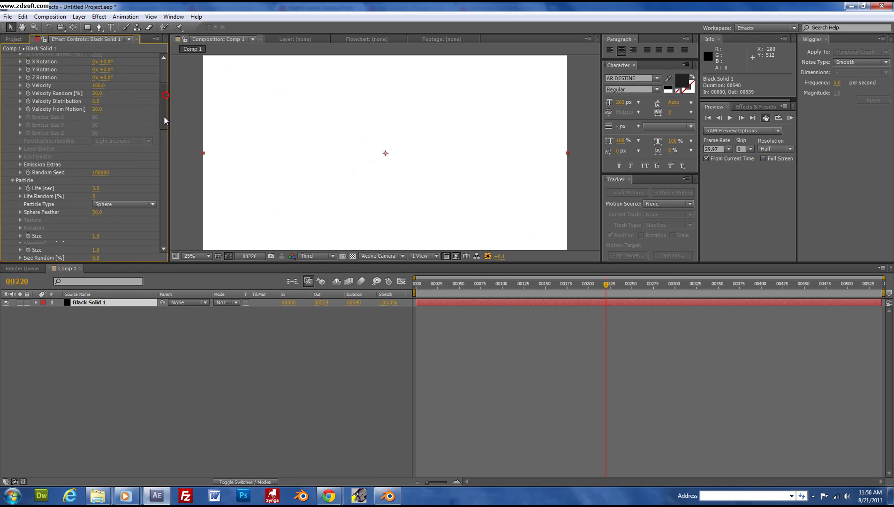
{"action": "left_click_drag", "start_coordinate": [163, 116], "coordinate": [168, 149]}
{"action": "left_click", "coordinate": [97, 213]}
{"action": "left_click", "coordinate": [484, 311]}
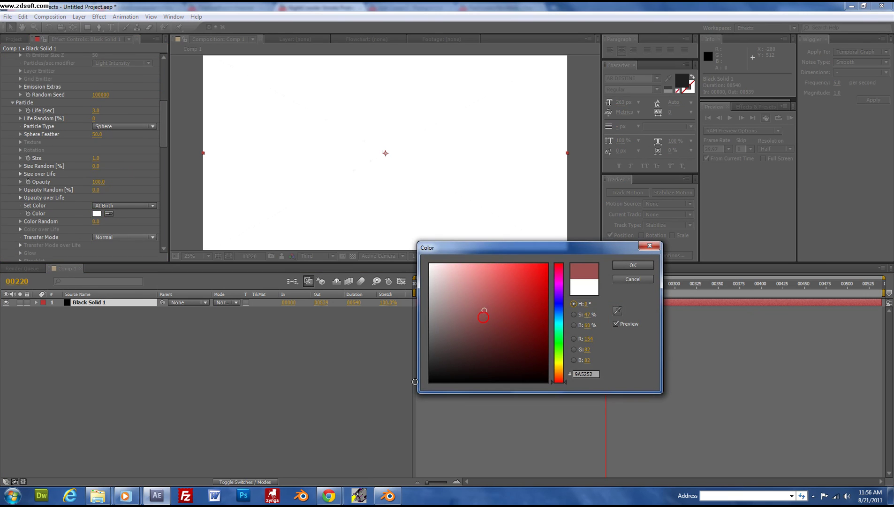
{"action": "left_click_drag", "start_coordinate": [372, 422], "coordinate": [374, 419]}
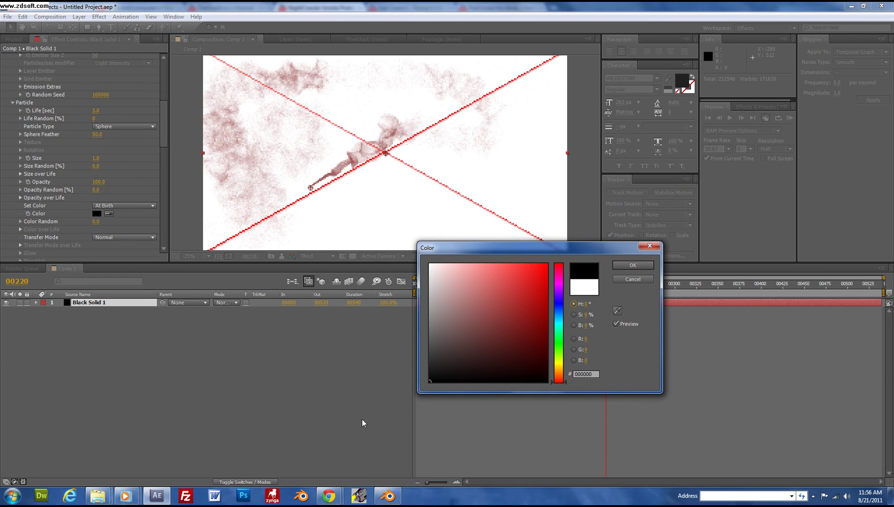
{"action": "left_click", "coordinate": [632, 266]}
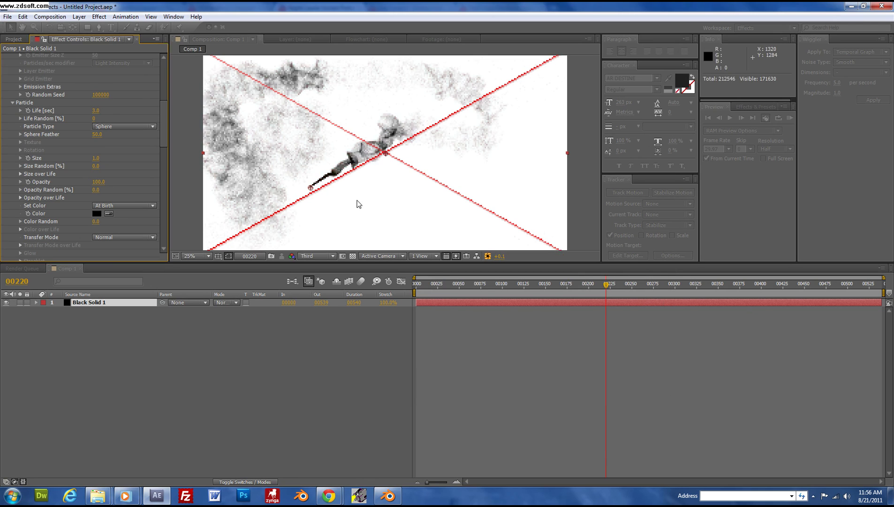
{"action": "key", "text": "period"}
{"action": "key", "text": "comma"}
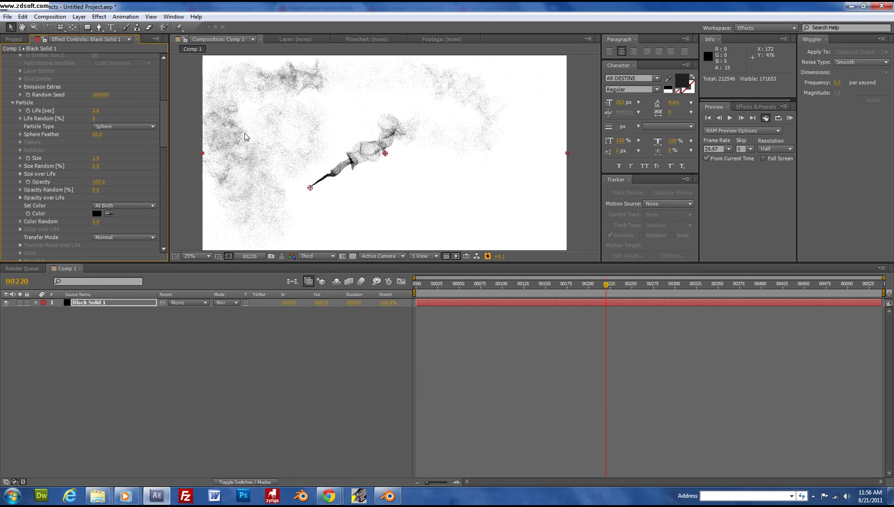
- Set the Sphere Feather of the existing Particular effect to 100 and check the smoke at different magnifications
{"action": "left_click", "coordinate": [100, 19]}
{"action": "left_click", "coordinate": [89, 62]}
{"action": "scroll", "coordinate": [165, 106], "scroll_direction": "up", "scroll_amount": 7}
{"action": "key", "text": "period"}
{"action": "key", "text": "period"}
{"action": "key", "text": "period"}
{"action": "key", "text": "period"}
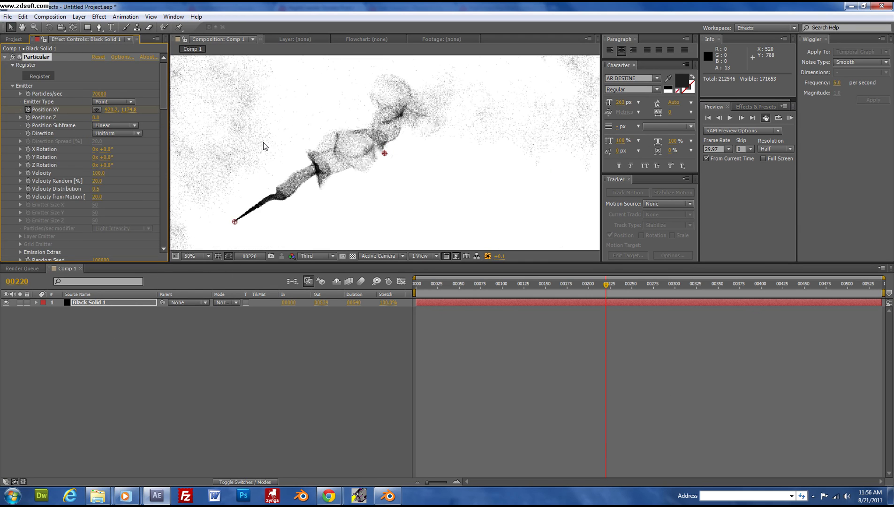
{"action": "key", "text": "comma"}
{"action": "key", "text": "comma"}
{"action": "scroll", "coordinate": [132, 152], "scroll_direction": "down", "scroll_amount": 5}
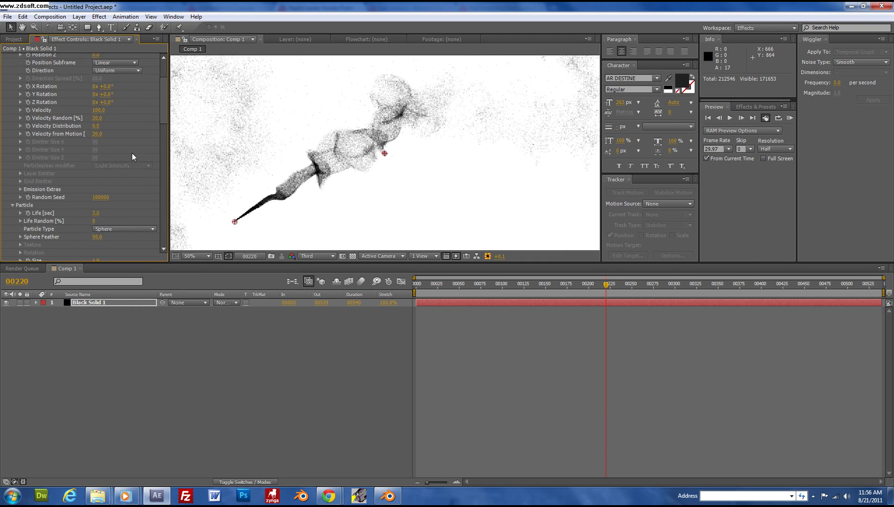
{"action": "scroll", "coordinate": [131, 156], "scroll_direction": "down", "scroll_amount": 2}
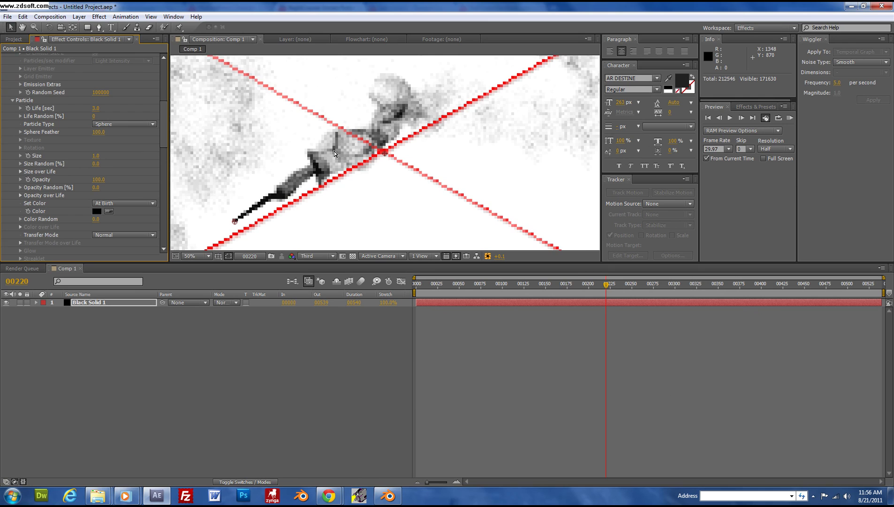
{"action": "key", "text": "comma"}
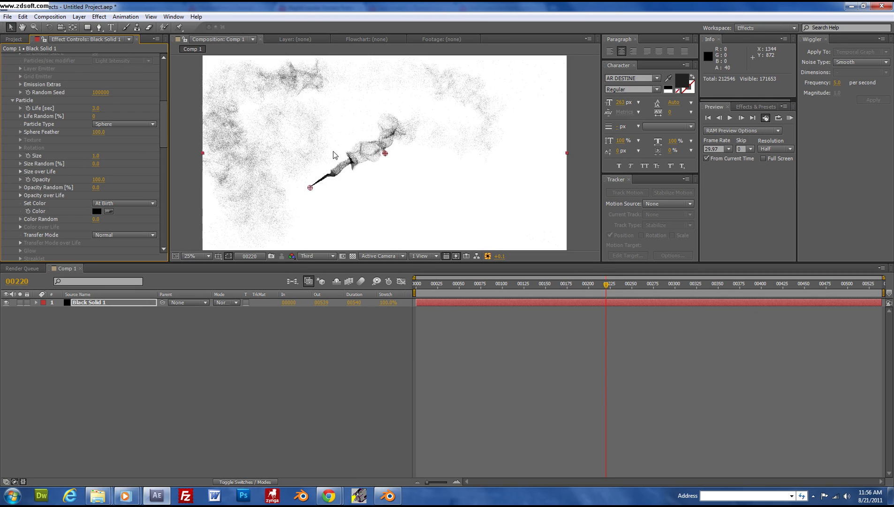
- Remove the emitter's Position XY animation and delete the Particular effect from Black Solid 1
{"action": "left_click_drag", "start_coordinate": [333, 152], "coordinate": [204, 164]}
{"action": "mouse_move", "coordinate": [164, 132]}
{"action": "left_mouse_down"}
{"action": "mouse_move", "coordinate": [170, 83]}
{"action": "mouse_move", "coordinate": [160, 217]}
{"action": "mouse_move", "coordinate": [130, 151]}
{"action": "mouse_move", "coordinate": [174, 80]}
{"action": "mouse_move", "coordinate": [163, 74]}
{"action": "left_mouse_up"}
{"action": "left_click", "coordinate": [28, 110]}
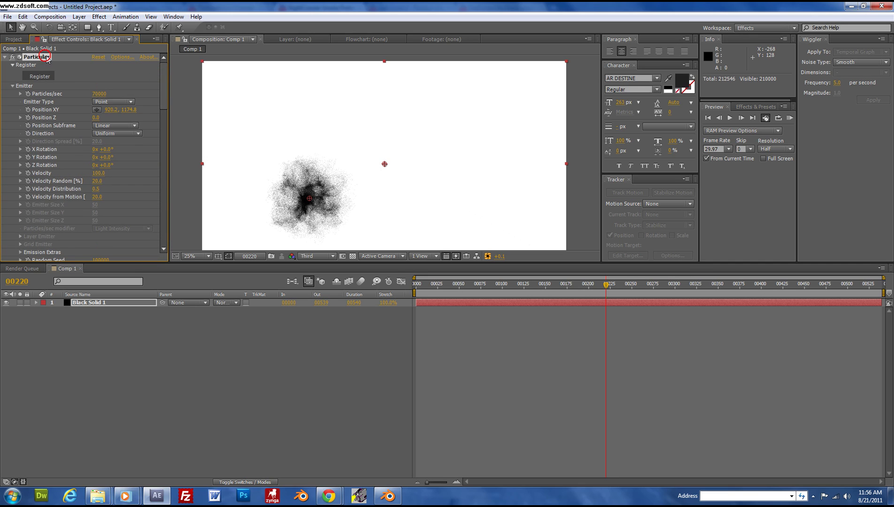
{"action": "key", "text": "Delete"}
- Apply a fresh Trapcode Particular effect to Black Solid 1 and place it above both CC Simple Wire Removal effects
{"action": "left_click", "coordinate": [99, 16]}
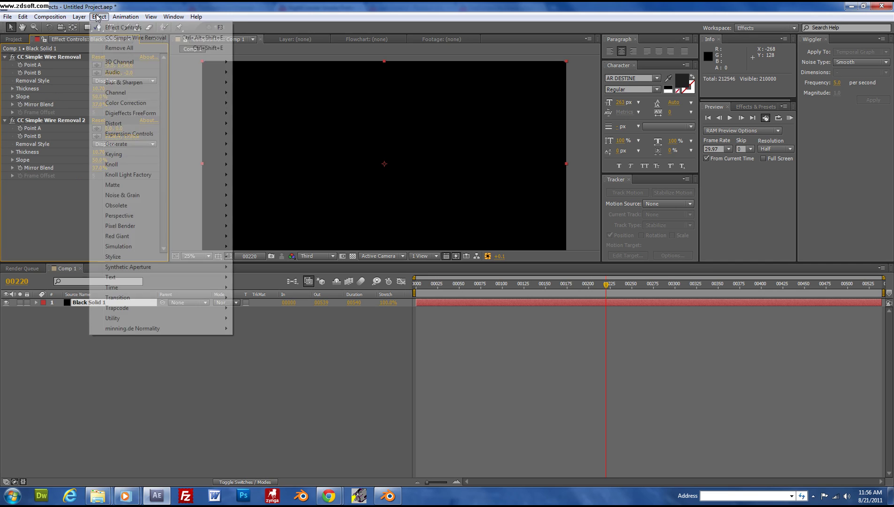
{"action": "left_click", "coordinate": [60, 253]}
{"action": "left_click", "coordinate": [55, 58]}
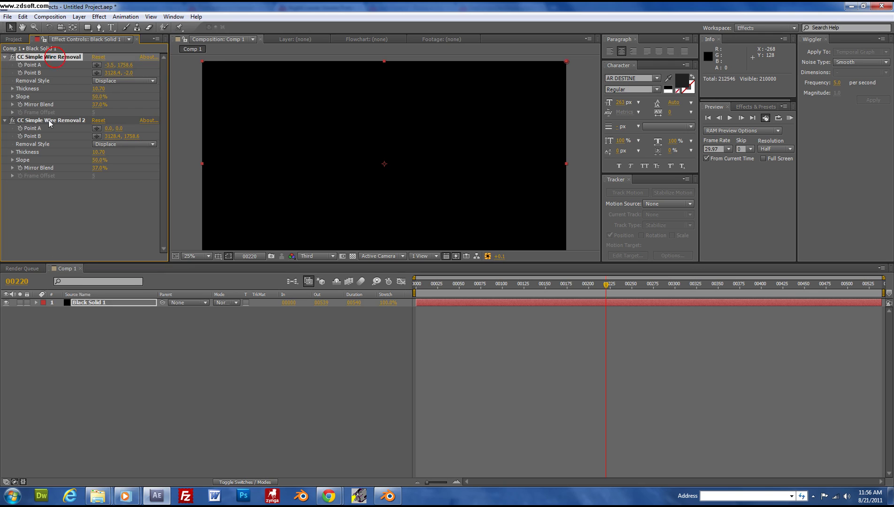
{"action": "left_click", "coordinate": [48, 120]}
{"action": "left_click", "coordinate": [99, 17]}
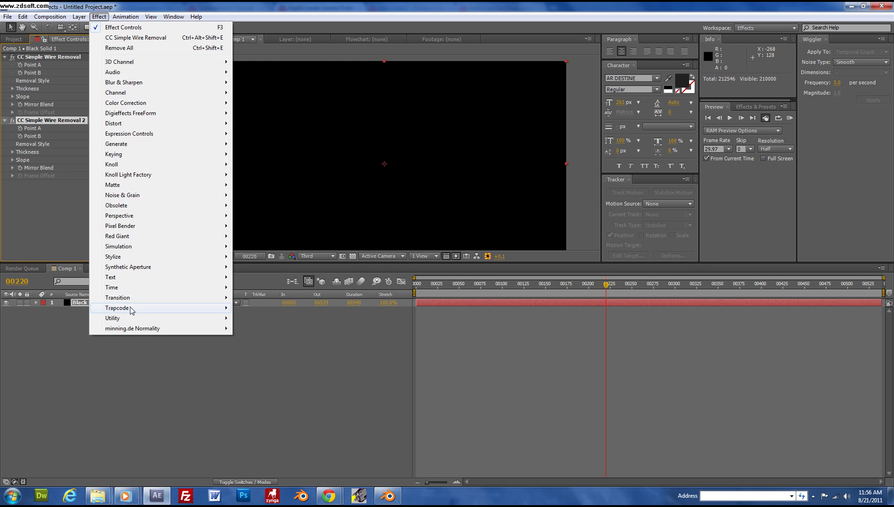
{"action": "mouse_move", "coordinate": [134, 308]}
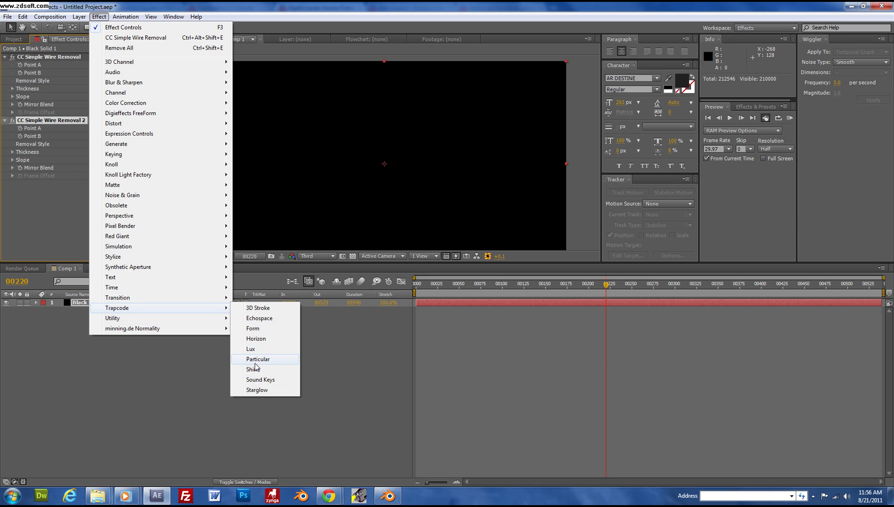
{"action": "left_click", "coordinate": [261, 360]}
{"action": "left_click_drag", "start_coordinate": [36, 184], "coordinate": [39, 58]}
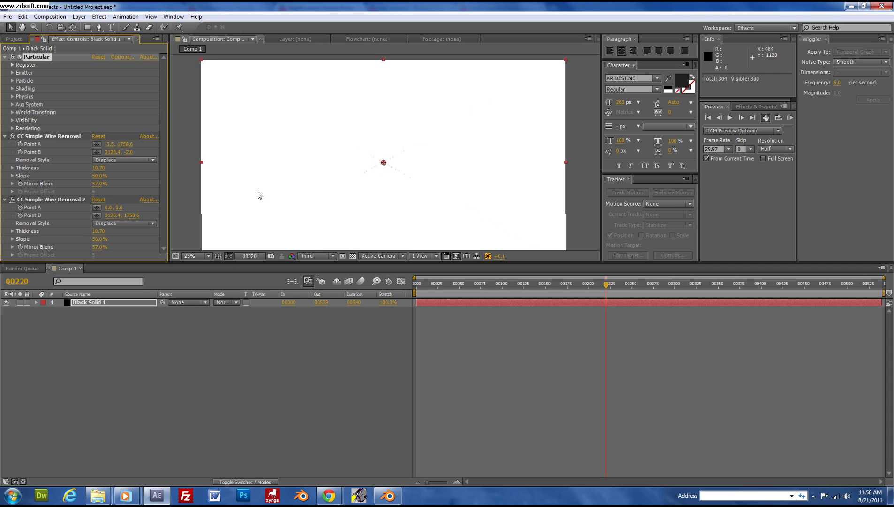
- Expand Particular's Register and Emitter settings and move the current time to frame 68
{"action": "scroll", "coordinate": [251, 147], "scroll_direction": "up", "scroll_amount": 2}
{"action": "scroll", "coordinate": [249, 189], "scroll_direction": "down", "scroll_amount": 4}
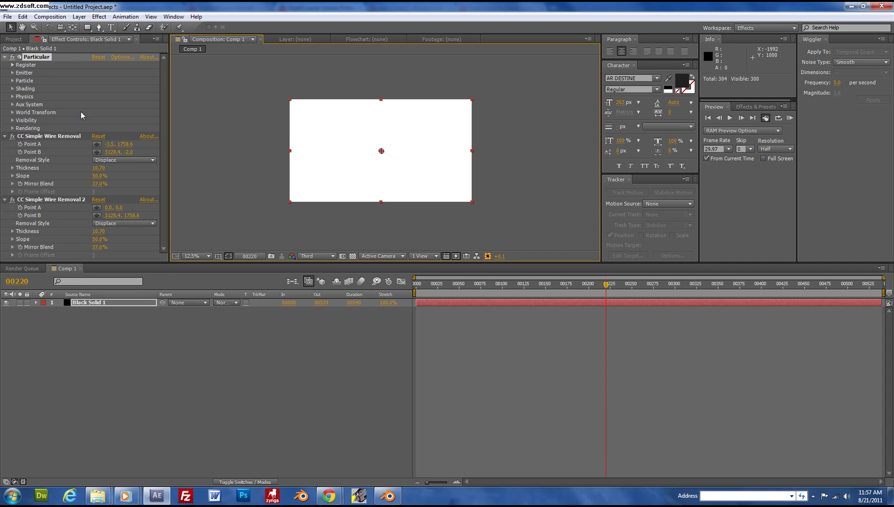
{"action": "left_click", "coordinate": [14, 65]}
{"action": "left_click", "coordinate": [13, 86]}
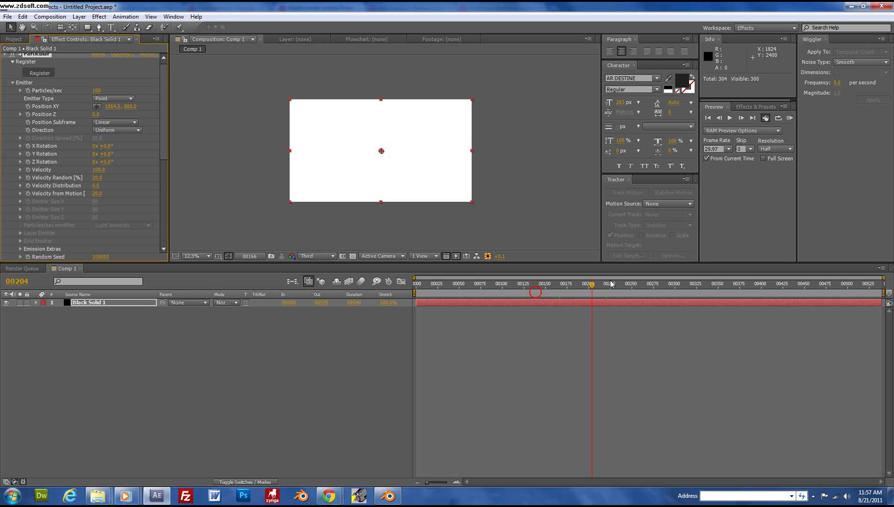
{"action": "left_click_drag", "start_coordinate": [611, 283], "coordinate": [475, 284]}
- Expand the new effect's Particle settings and change the particle color to black (000000)
{"action": "left_click_drag", "start_coordinate": [163, 144], "coordinate": [160, 188]}
{"action": "left_click", "coordinate": [12, 133]}
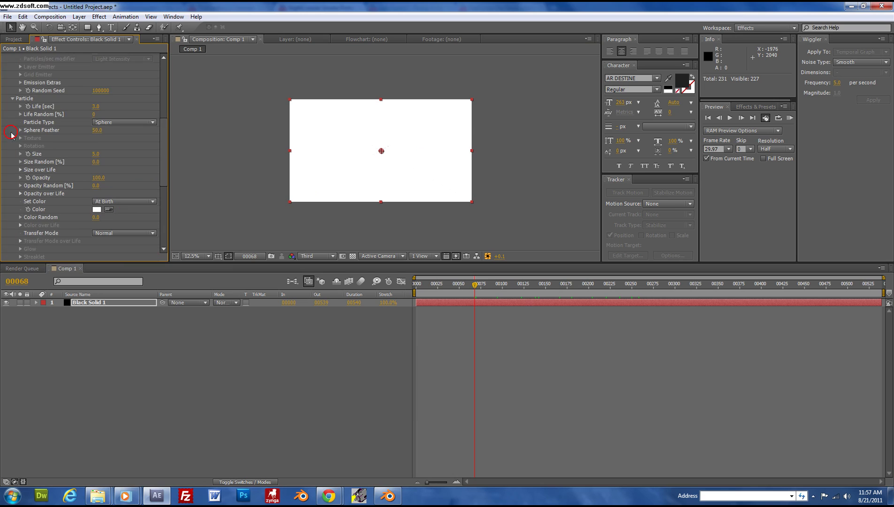
{"action": "left_click", "coordinate": [92, 209]}
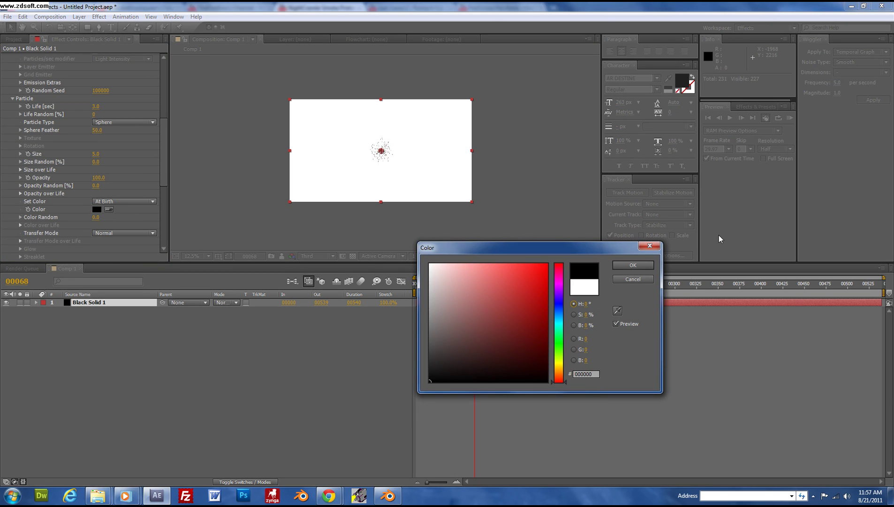
{"action": "left_click", "coordinate": [647, 265]}
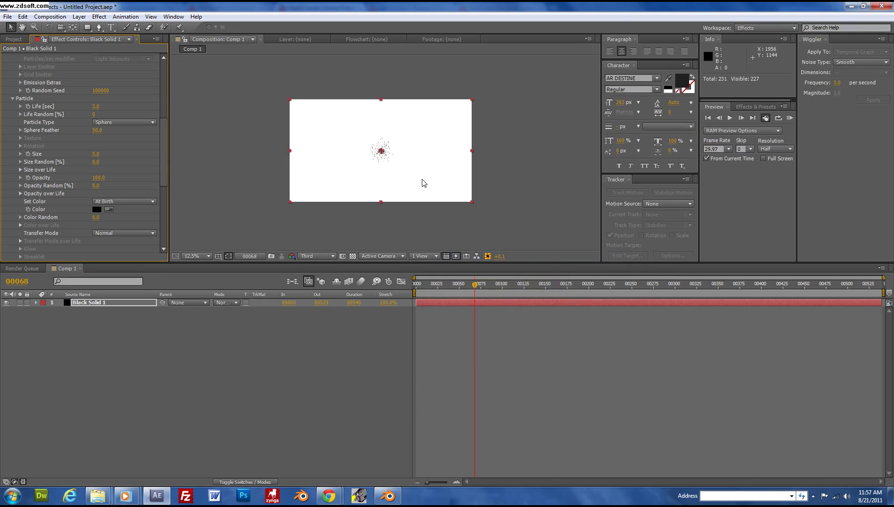
- Set the particle size to 1 and inspect the particles up close
{"action": "key", "text": "period"}
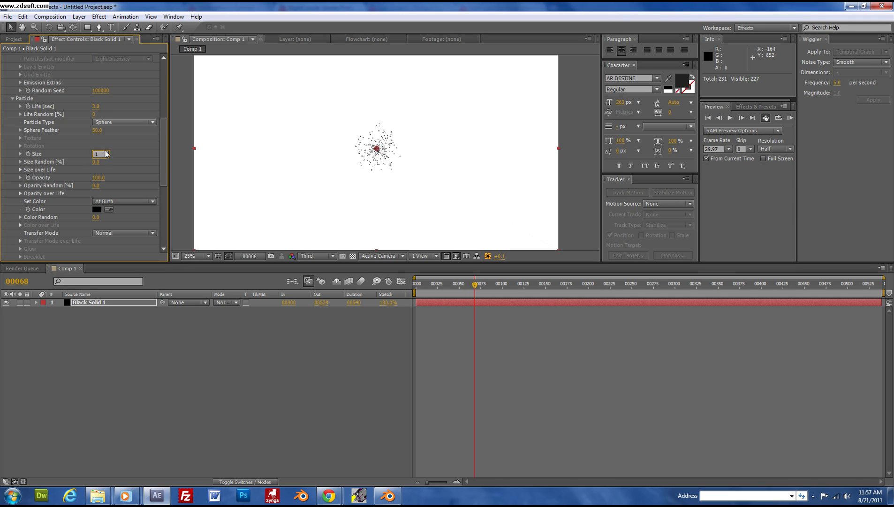
{"action": "left_click", "coordinate": [74, 150]}
{"action": "scroll", "coordinate": [385, 170], "scroll_direction": "up", "scroll_amount": 3}
{"action": "scroll", "coordinate": [381, 171], "scroll_direction": "down", "scroll_amount": 3}
{"action": "scroll", "coordinate": [380, 171], "scroll_direction": "up", "scroll_amount": 6}
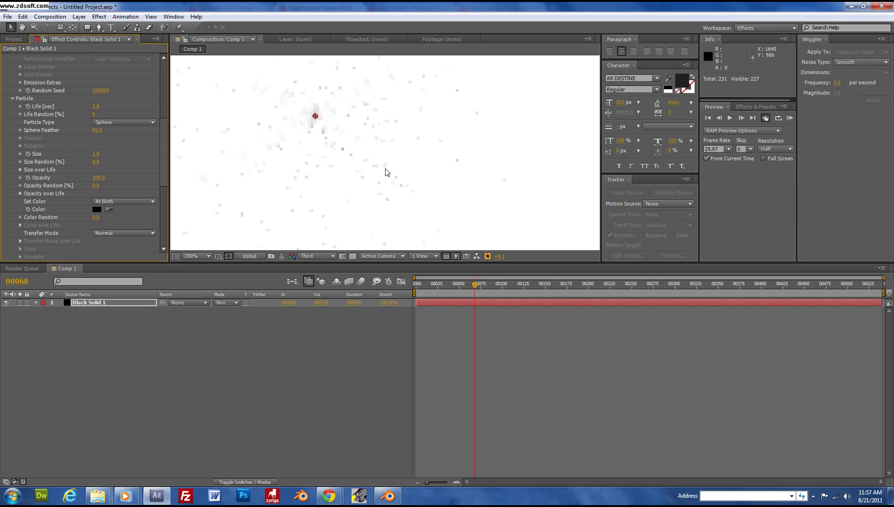
{"action": "scroll", "coordinate": [380, 171], "scroll_direction": "down", "scroll_amount": 1}
{"action": "key", "text": "comma"}
{"action": "key", "text": "comma"}
{"action": "key", "text": "comma"}
- Set the emitter's Particles/sec to 70000
{"action": "left_click_drag", "start_coordinate": [163, 136], "coordinate": [155, 61]}
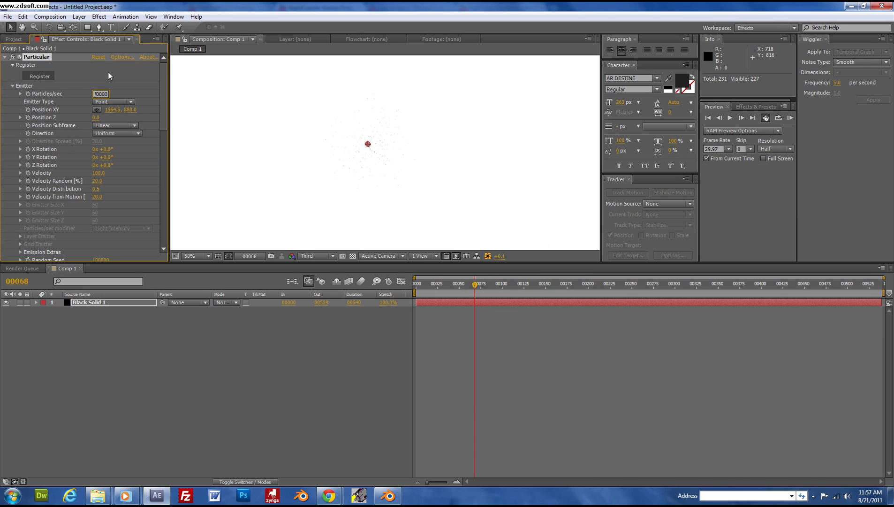
{"action": "left_click", "coordinate": [156, 93]}
{"action": "scroll", "coordinate": [502, 160], "scroll_direction": "up", "scroll_amount": 1}
{"action": "scroll", "coordinate": [502, 159], "scroll_direction": "down", "scroll_amount": 2}
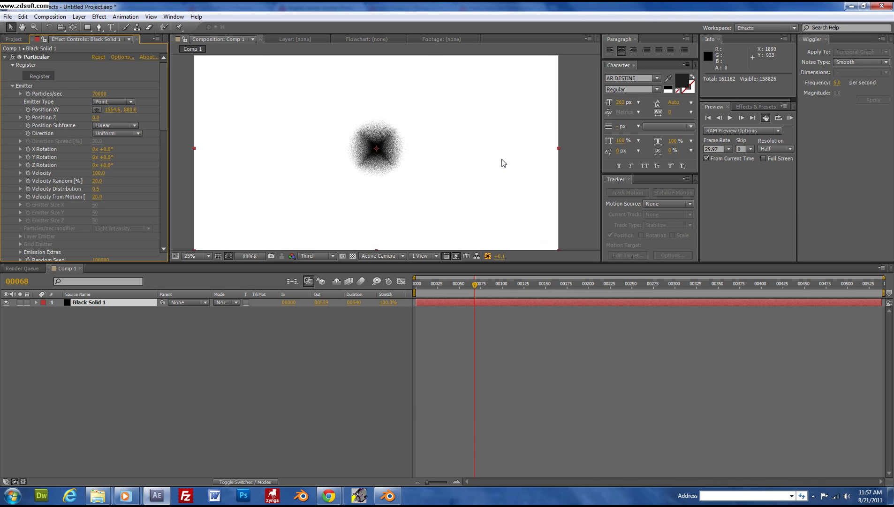
{"action": "scroll", "coordinate": [501, 160], "scroll_direction": "up", "scroll_amount": 2}
{"action": "left_click", "coordinate": [310, 255]}
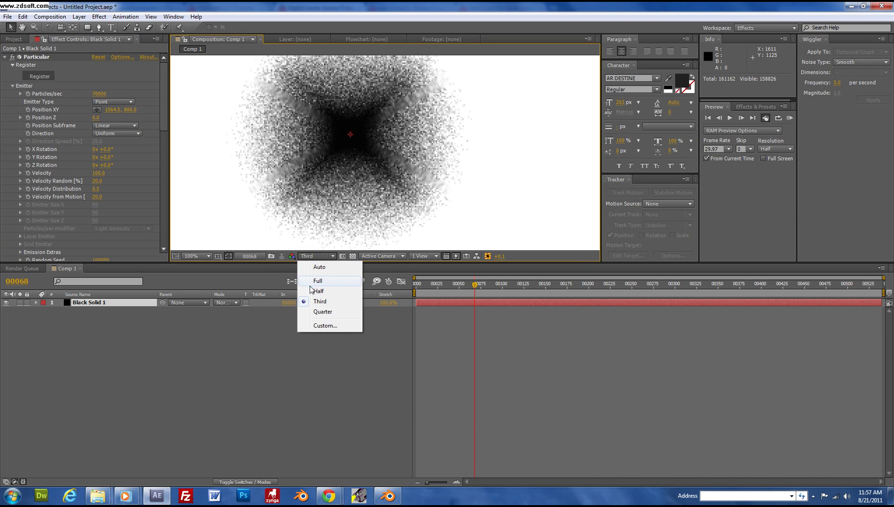
{"action": "left_click", "coordinate": [342, 6]}
{"action": "scroll", "coordinate": [361, 196], "scroll_direction": "down", "scroll_amount": 4}
{"action": "scroll", "coordinate": [362, 195], "scroll_direction": "up", "scroll_amount": 5}
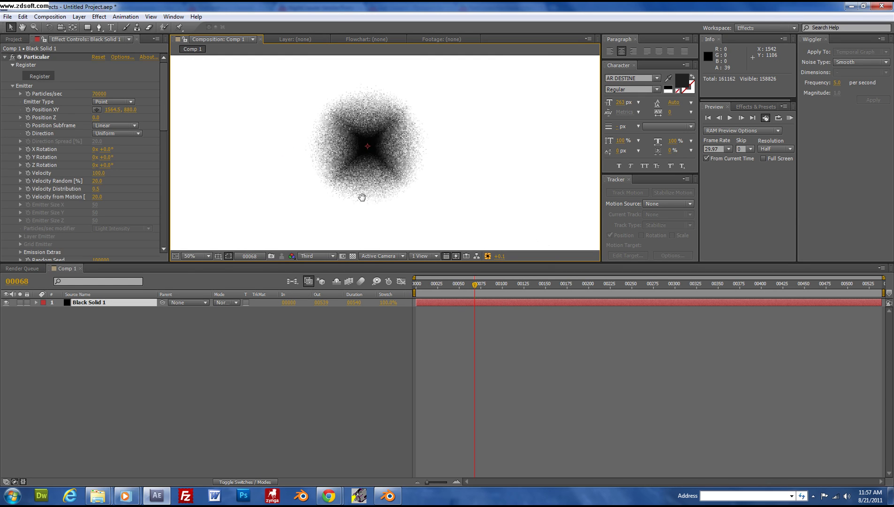
- Expand Particular's Physics settings, including the Air group and its Turbulence Field
{"action": "scroll", "coordinate": [328, 190], "scroll_direction": "down", "scroll_amount": 4}
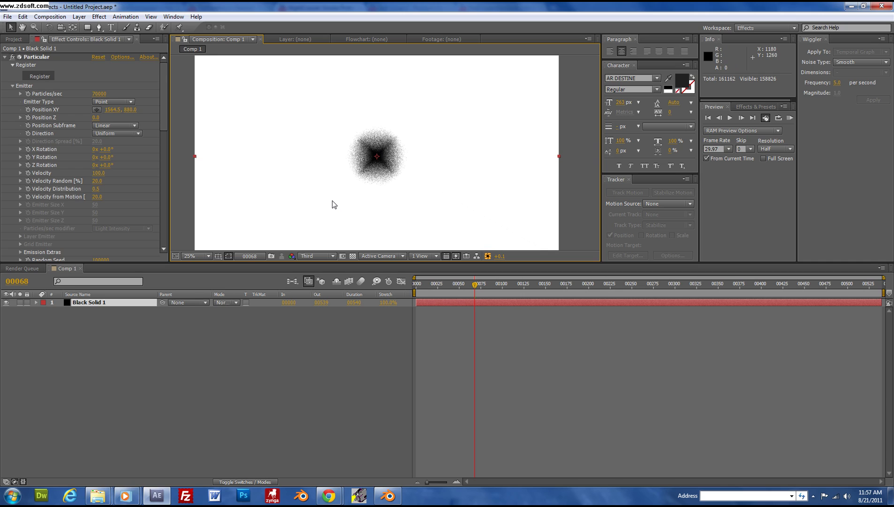
{"action": "left_click_drag", "start_coordinate": [160, 107], "coordinate": [174, 84]}
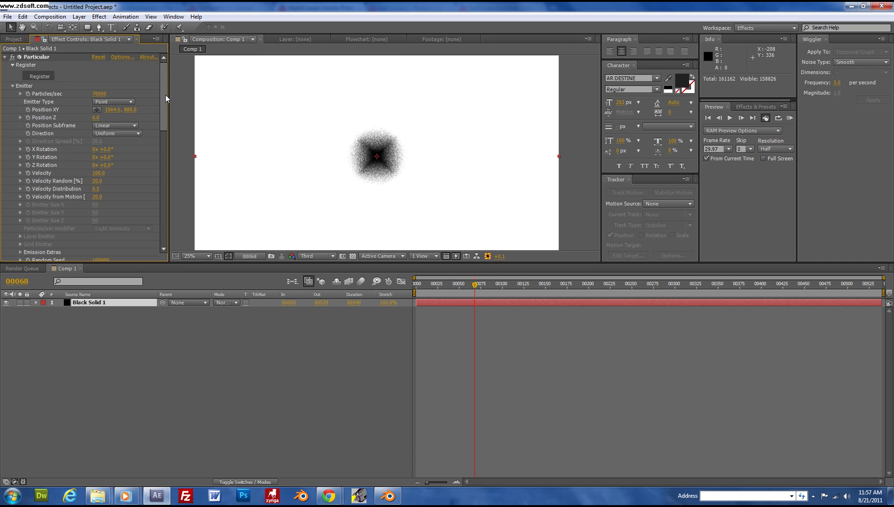
{"action": "left_click_drag", "start_coordinate": [166, 95], "coordinate": [161, 167]}
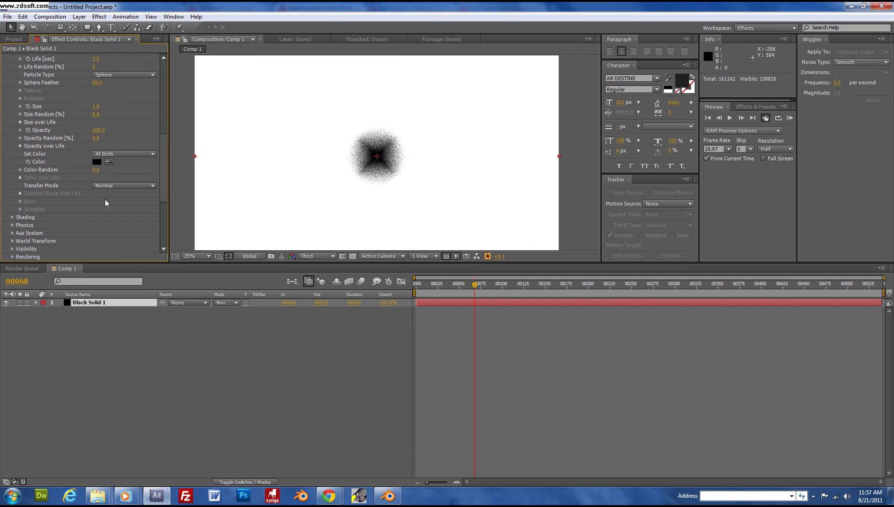
{"action": "left_click", "coordinate": [12, 225]}
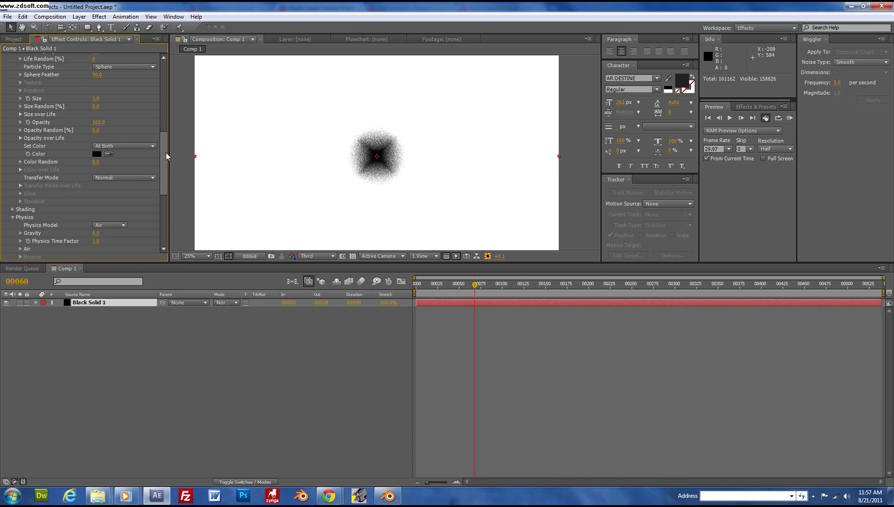
{"action": "scroll", "coordinate": [167, 156], "scroll_direction": "down", "scroll_amount": 4}
{"action": "left_click", "coordinate": [20, 154]}
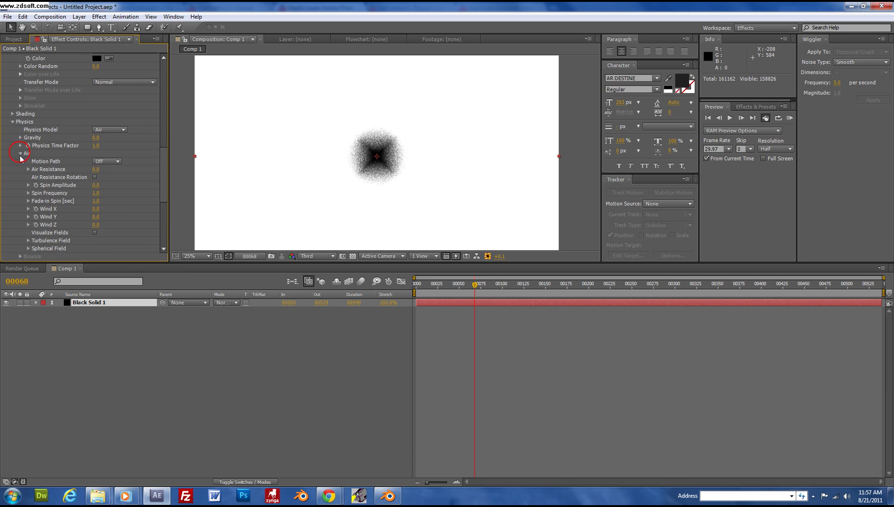
{"action": "left_click", "coordinate": [28, 241]}
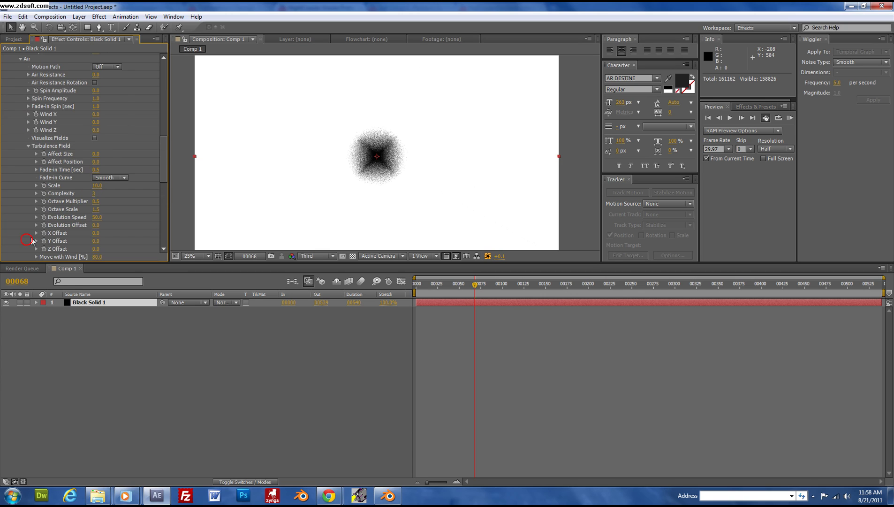
- Set the turbulence field's Affect Position to 162, checking the particle shape up close
{"action": "scroll", "coordinate": [95, 202], "scroll_direction": "down", "scroll_amount": 4}
{"action": "left_click_drag", "start_coordinate": [97, 161], "coordinate": [144, 156]}
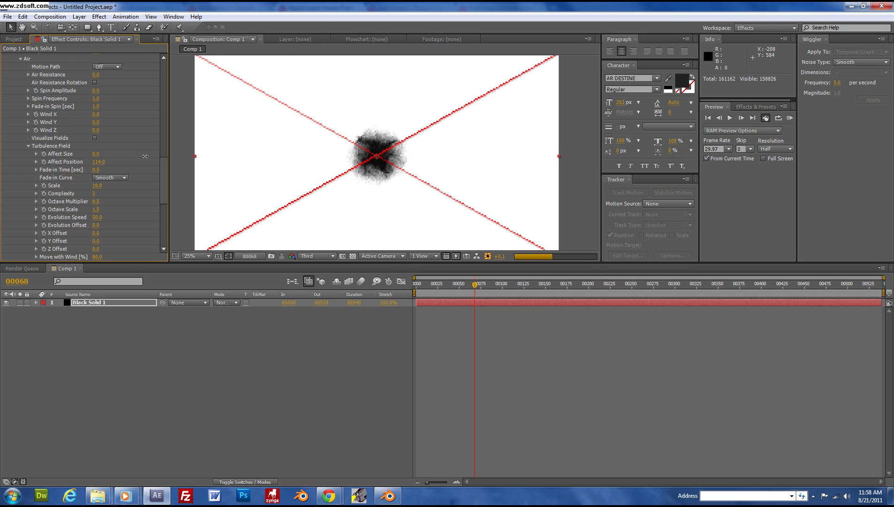
{"action": "key", "text": "period"}
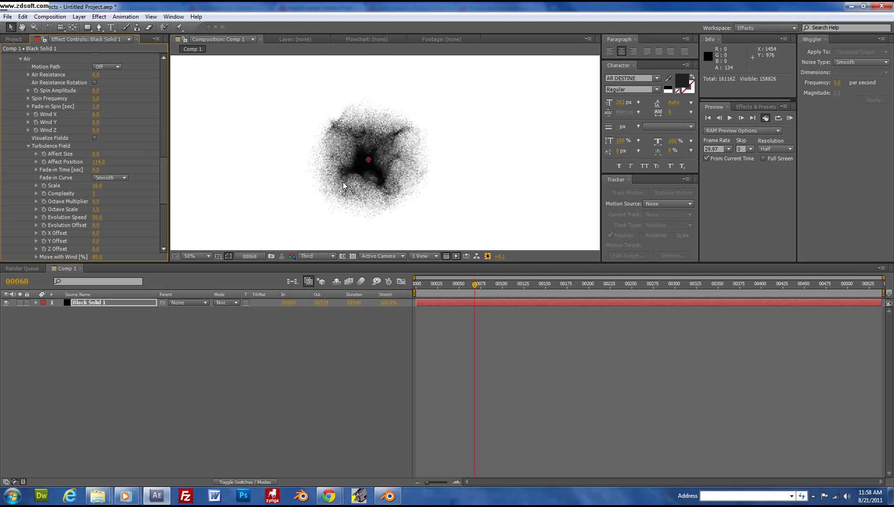
{"action": "key", "text": "period"}
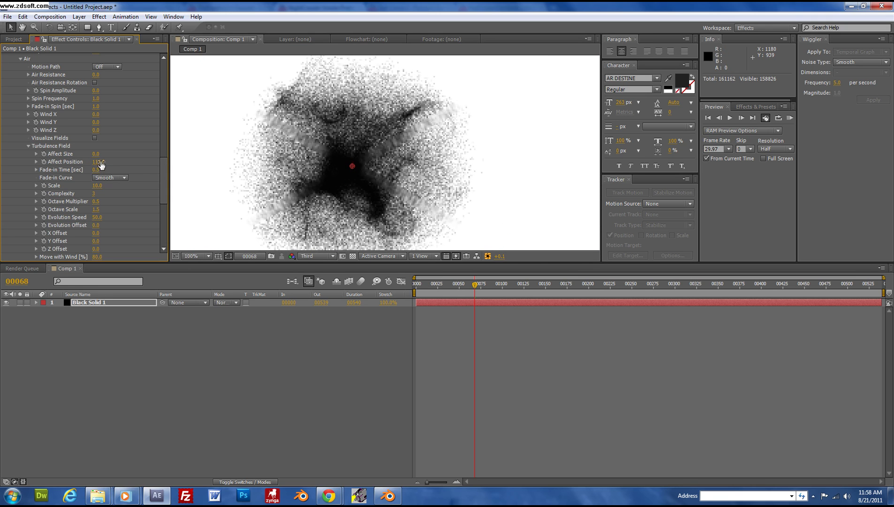
{"action": "left_click_drag", "start_coordinate": [143, 161], "coordinate": [124, 161]}
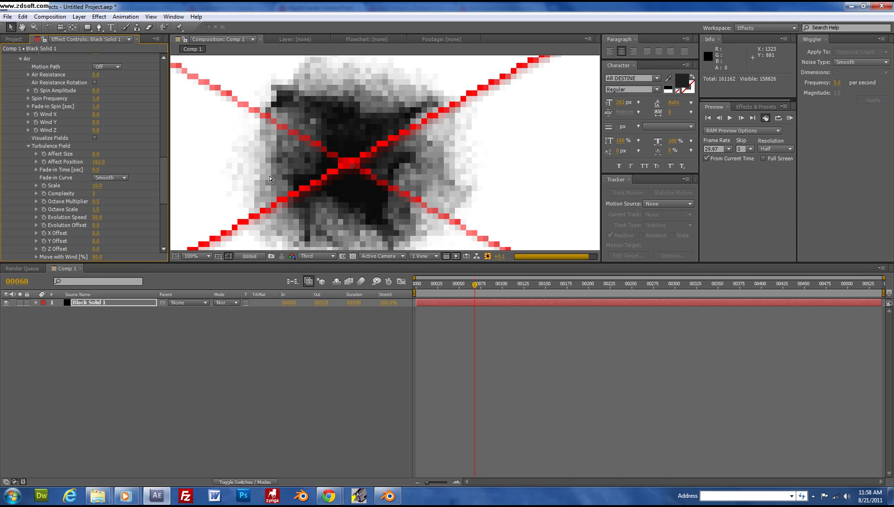
{"action": "key", "text": "comma"}
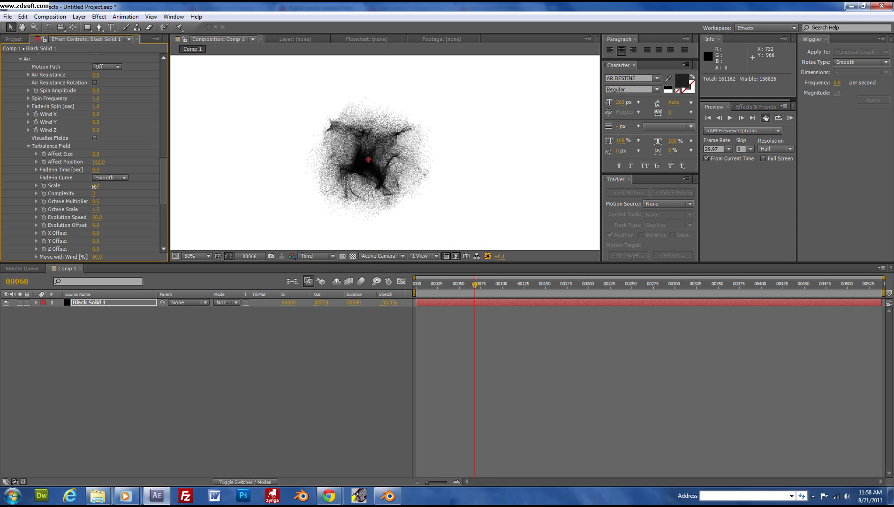
- Try a turbulence field Scale of 58, inspect the particles, and set the Scale back to 10
{"action": "left_click_drag", "start_coordinate": [94, 187], "coordinate": [184, 193]}
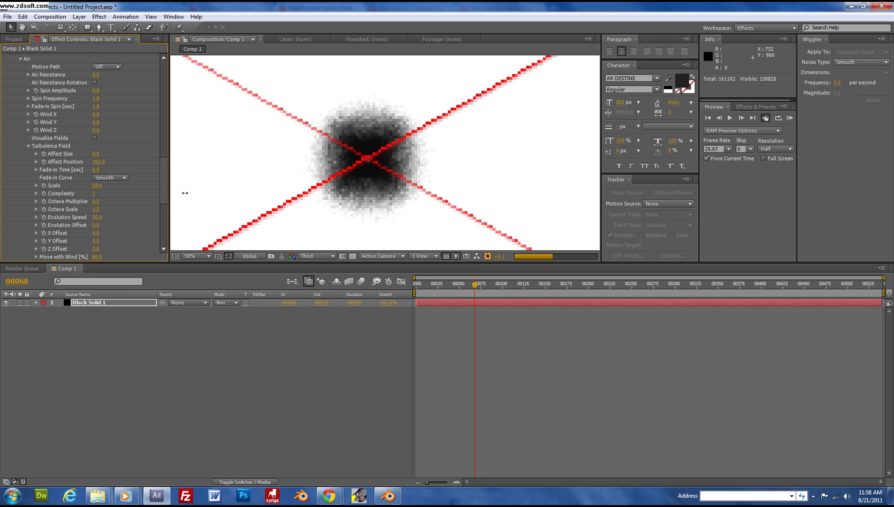
{"action": "scroll", "coordinate": [297, 193], "scroll_direction": "up", "scroll_amount": 1}
{"action": "scroll", "coordinate": [297, 193], "scroll_direction": "down", "scroll_amount": 1}
{"action": "scroll", "coordinate": [298, 194], "scroll_direction": "up", "scroll_amount": 1}
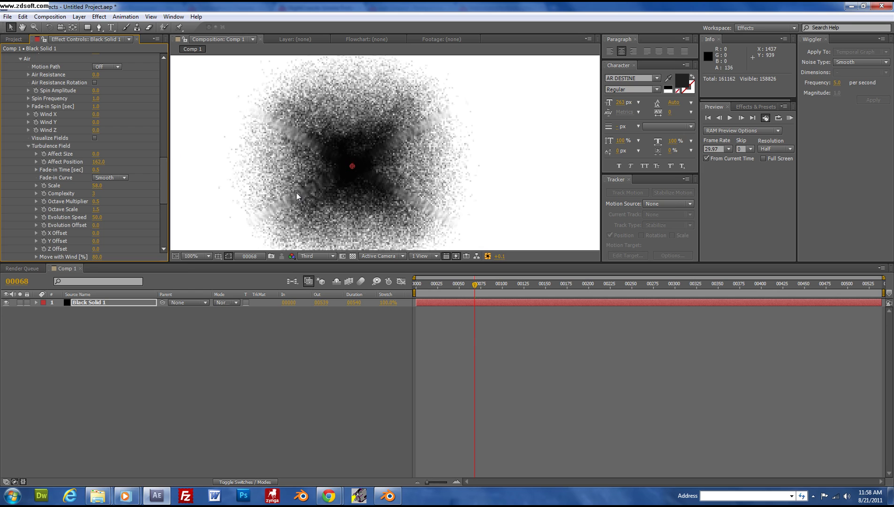
{"action": "left_click", "coordinate": [110, 187]}
{"action": "type", "text": "10"}
{"action": "key", "text": "Return"}
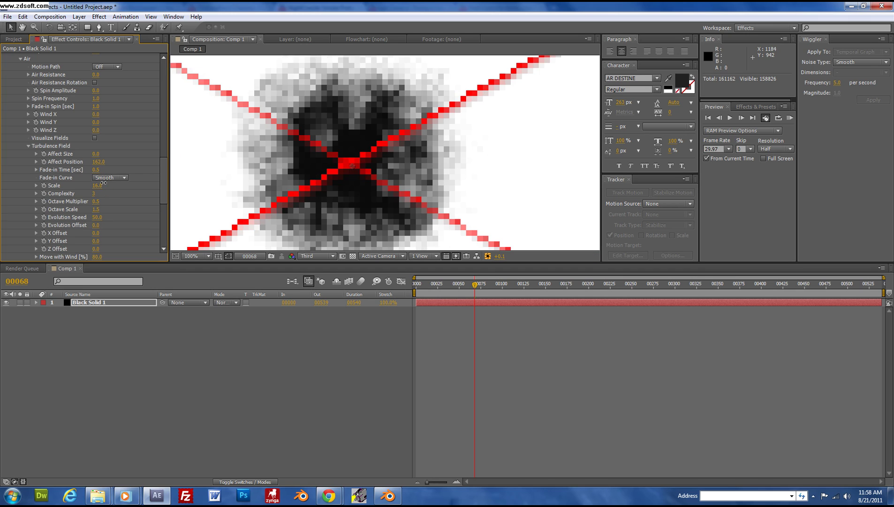
- Set the turbulence field's Scale to 22 and its Affect Position to 222
{"action": "left_click_drag", "start_coordinate": [104, 183], "coordinate": [220, 183]}
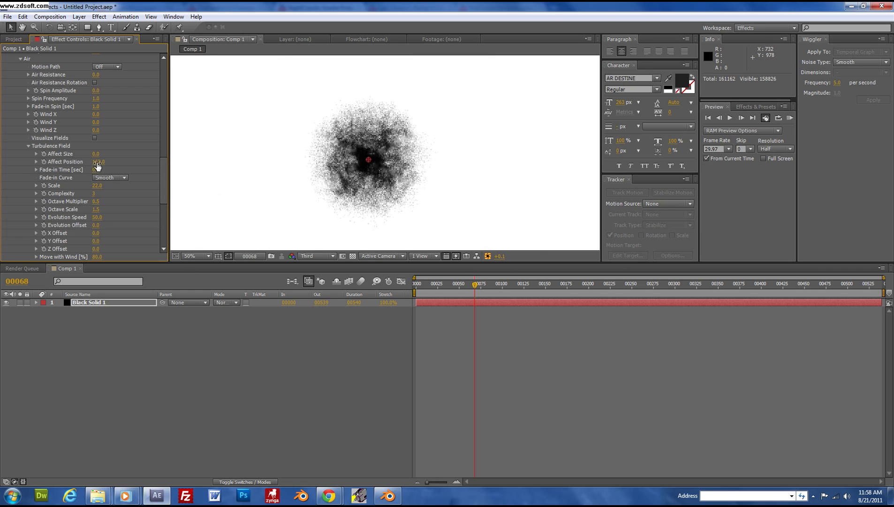
{"action": "left_click_drag", "start_coordinate": [123, 161], "coordinate": [139, 161]}
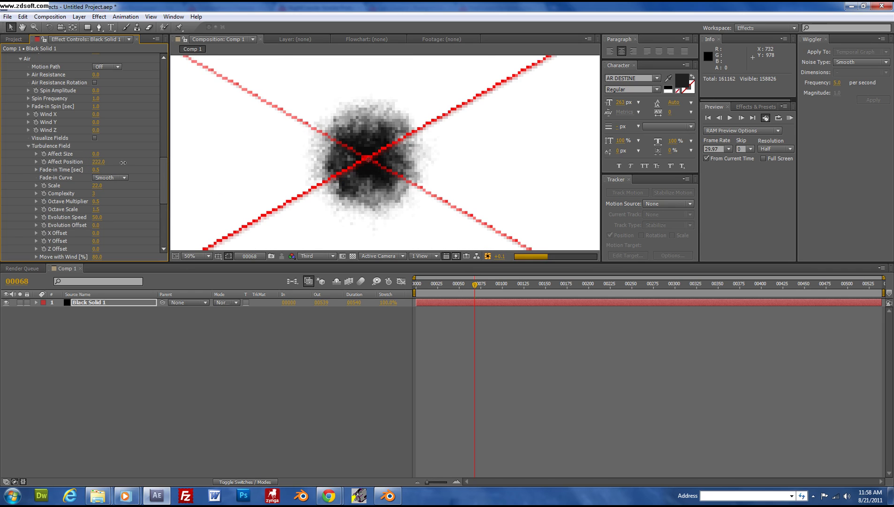
{"action": "key", "text": "comma"}
{"action": "key", "text": "comma"}
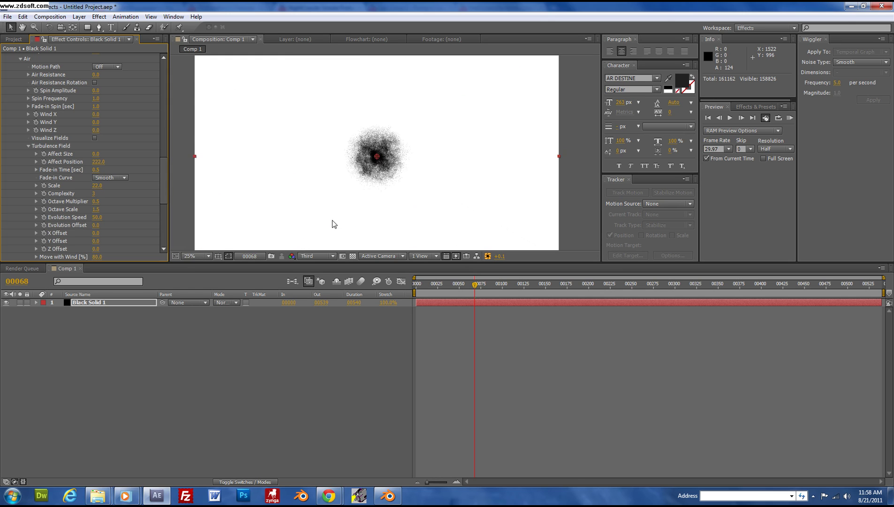
- Go to frame 0 and enable keyframing for the emitter's Position Z
{"action": "scroll", "coordinate": [78, 127], "scroll_direction": "up", "scroll_amount": 15}
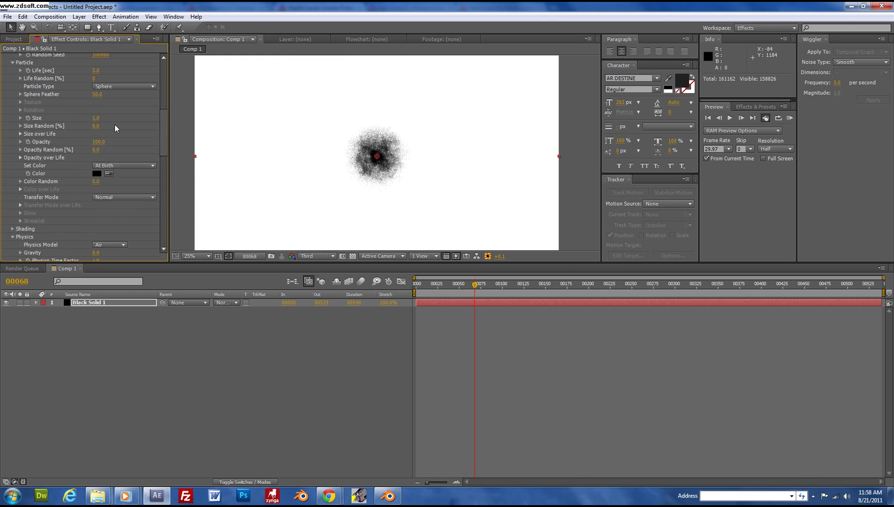
{"action": "scroll", "coordinate": [123, 124], "scroll_direction": "up", "scroll_amount": 3}
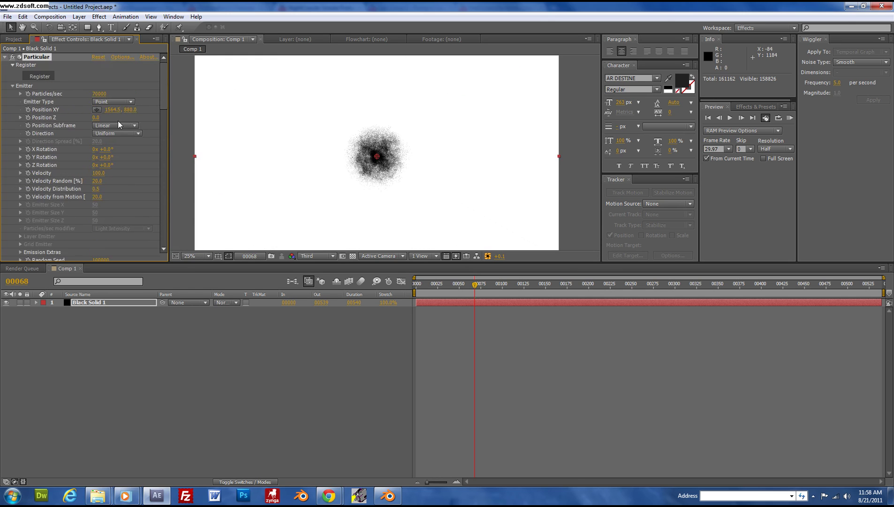
{"action": "left_click", "coordinate": [437, 283]}
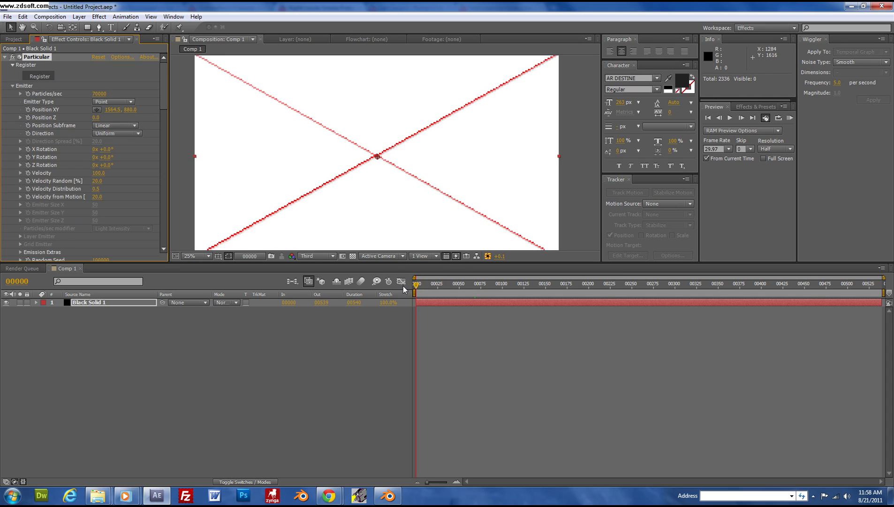
{"action": "key", "text": "Home"}
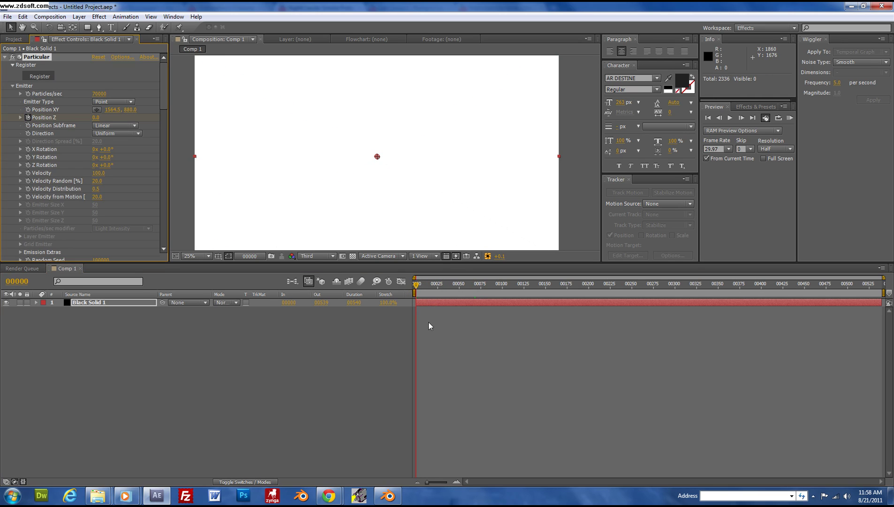
- Try moving the emitter toward the left side of the composition at frame 29, and undo the move
{"action": "left_click", "coordinate": [441, 283]}
{"action": "left_click_drag", "start_coordinate": [376, 157], "coordinate": [260, 163]}
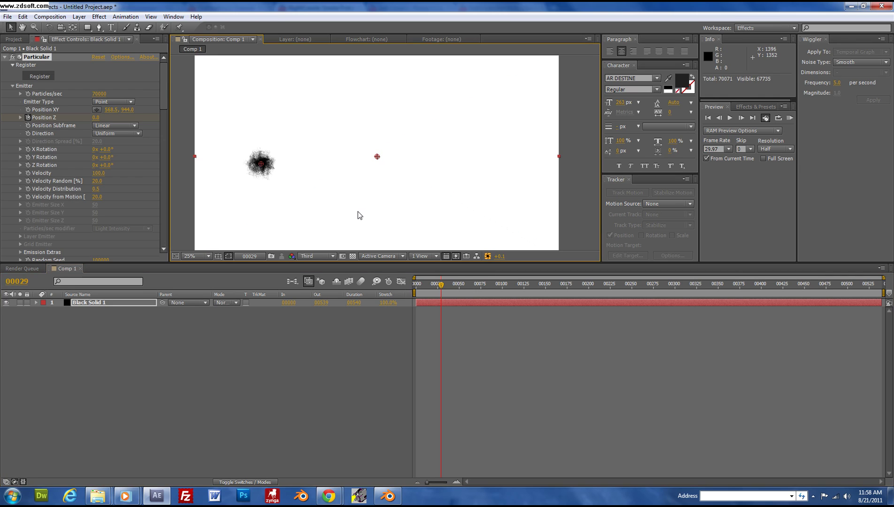
{"action": "key", "text": "ctrl+z"}
{"action": "key", "text": "ctrl+z"}
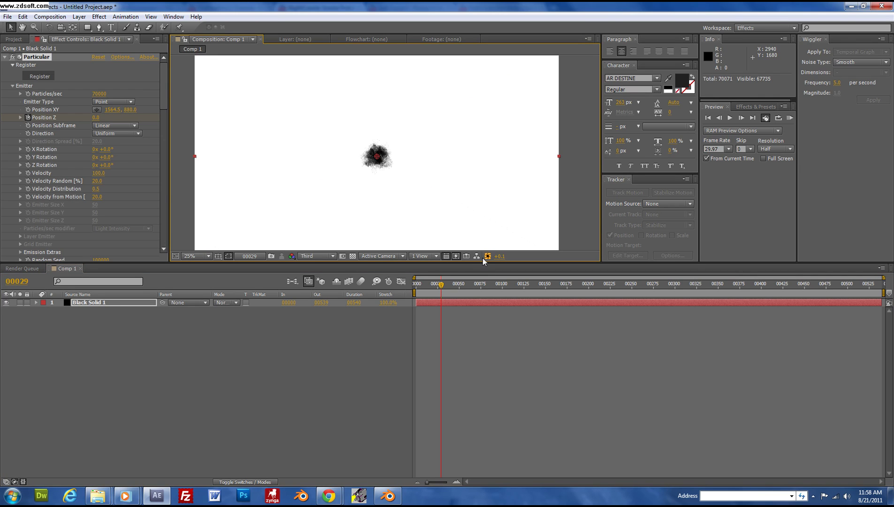
- Move the emitter to about 2656, 1092 at frame 14 and advance to frame 23 to check its motion
{"action": "left_click", "coordinate": [428, 284]}
{"action": "left_click_drag", "start_coordinate": [379, 159], "coordinate": [505, 181]}
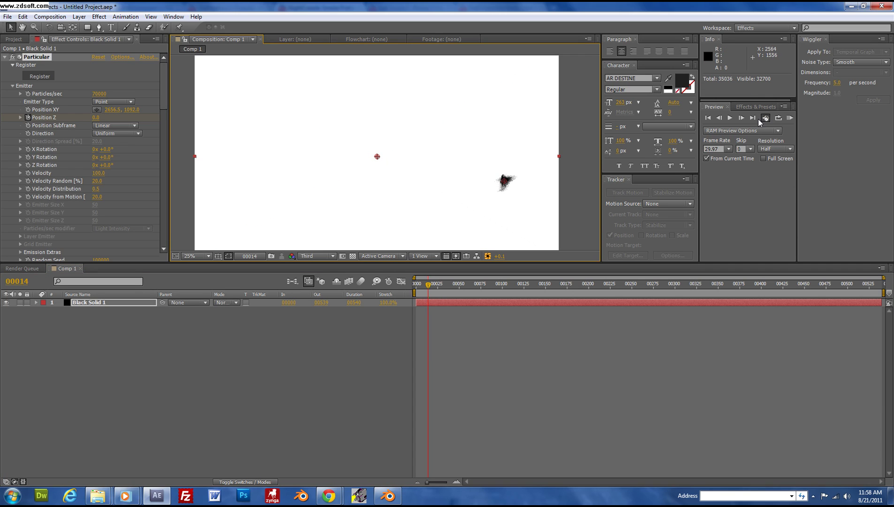
{"action": "left_click", "coordinate": [741, 118]}
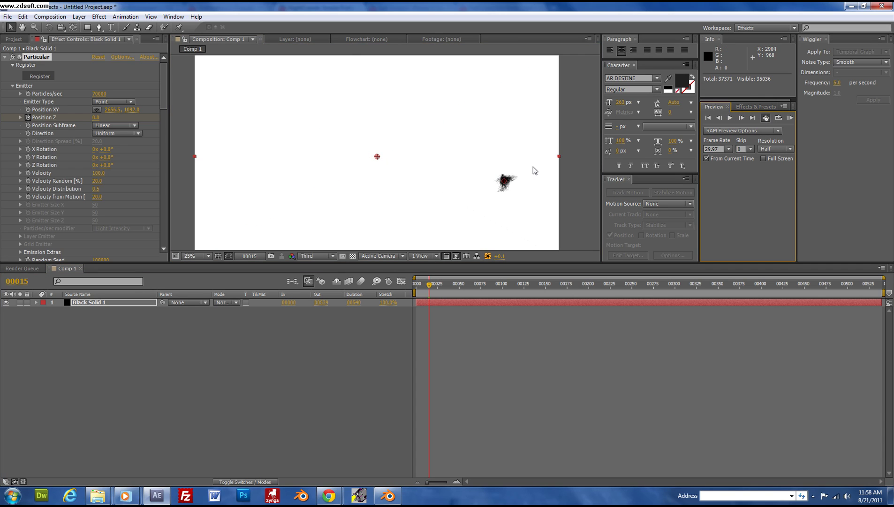
{"action": "key", "text": "KP_0"}
{"action": "key", "text": "Page_Down"}
{"action": "key", "text": "Page_Down"}
{"action": "key", "text": "Page_Down"}
{"action": "key", "text": "Page_Down"}
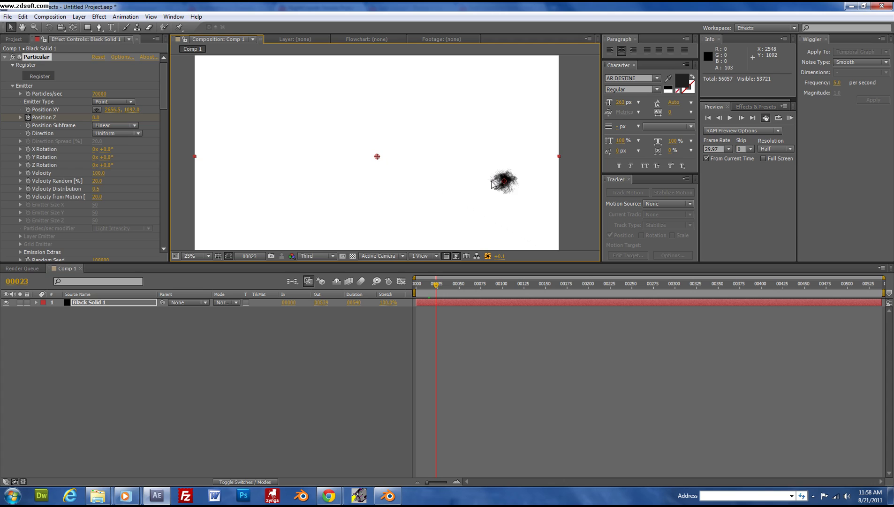
- Place the emitter at about 964, 1212 and replace the Position Z keyframing with a Position XY keyframe at frame 0
{"action": "left_click", "coordinate": [306, 200]}
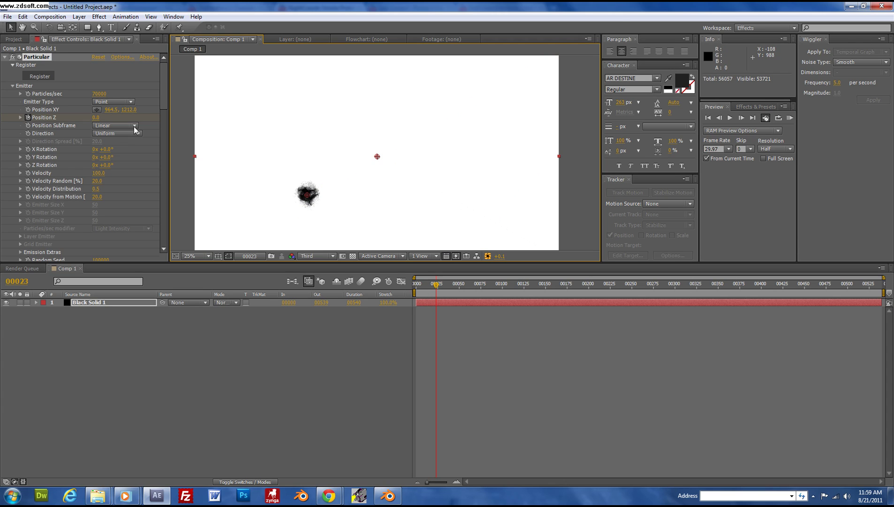
{"action": "left_click", "coordinate": [27, 118]}
{"action": "left_click_drag", "start_coordinate": [437, 284], "coordinate": [368, 286]}
{"action": "left_click", "coordinate": [28, 109]}
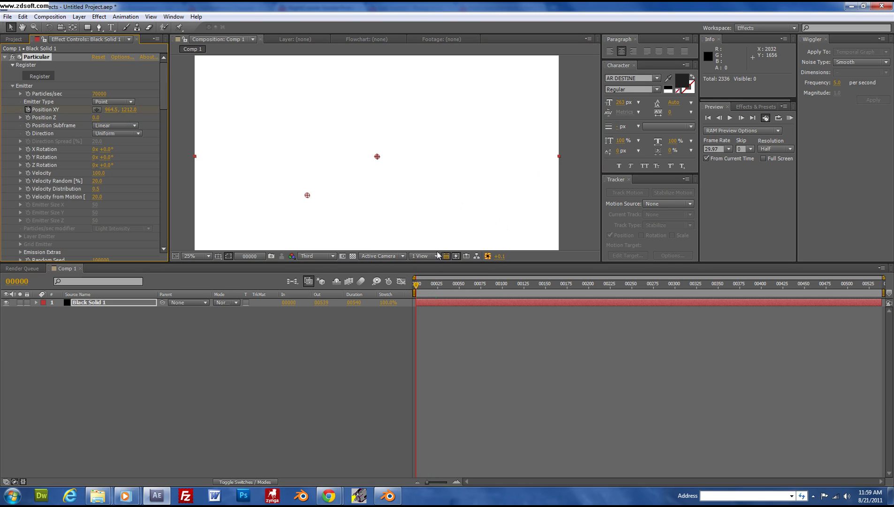
- Keyframe the emitter's Position XY at about 2256, 536 on frame 10 and about 2020, 1324 on frame 24
{"action": "left_click", "coordinate": [424, 284]}
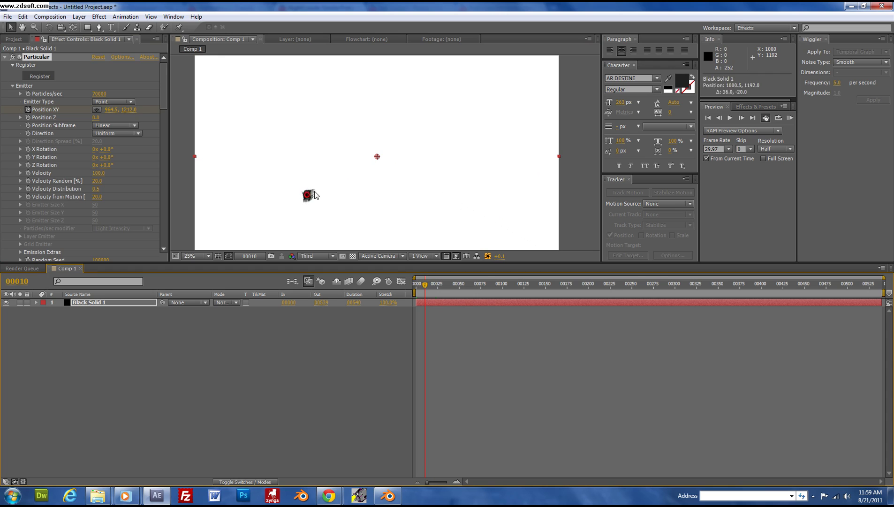
{"action": "left_click_drag", "start_coordinate": [309, 195], "coordinate": [459, 119]}
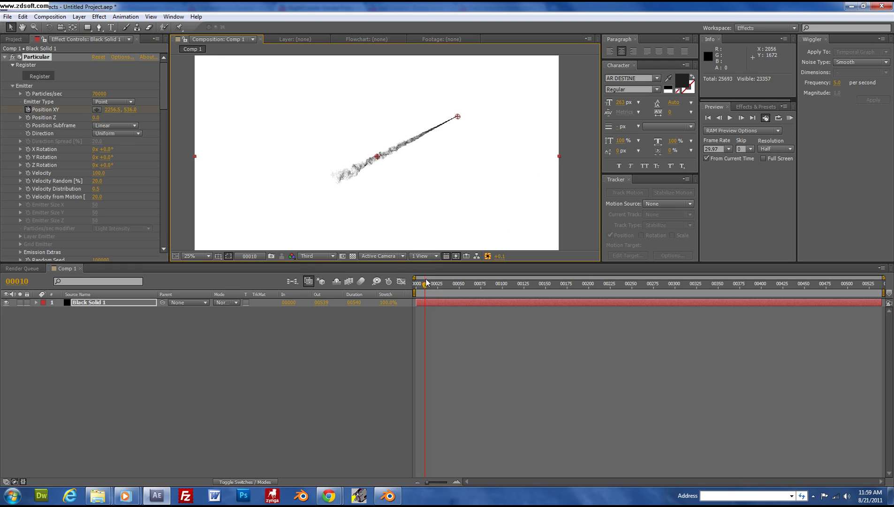
{"action": "left_click_drag", "start_coordinate": [425, 284], "coordinate": [437, 284]}
{"action": "left_click_drag", "start_coordinate": [458, 118], "coordinate": [432, 207]}
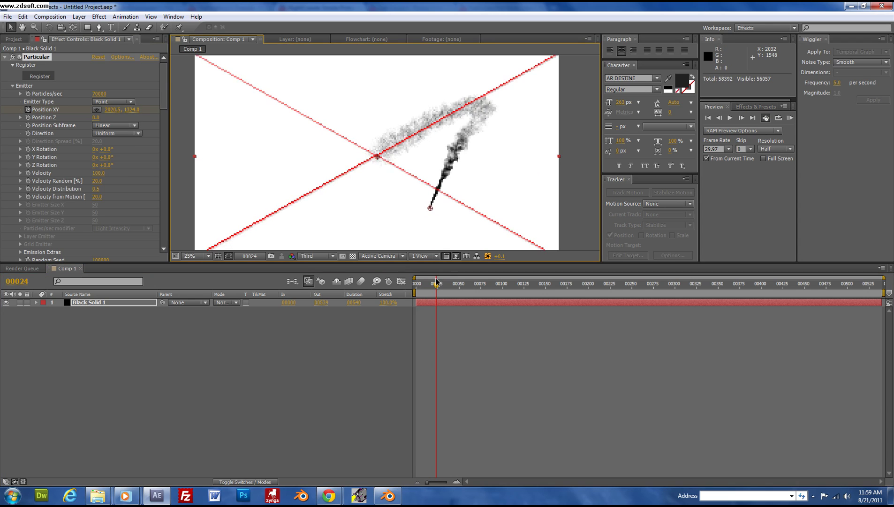
- Keyframe the emitter's Position XY at about 648, 1412 on frame 36 and about 476, 508 on frame 54
{"action": "left_click_drag", "start_coordinate": [437, 284], "coordinate": [447, 284]}
{"action": "left_click_drag", "start_coordinate": [431, 209], "coordinate": [282, 219]}
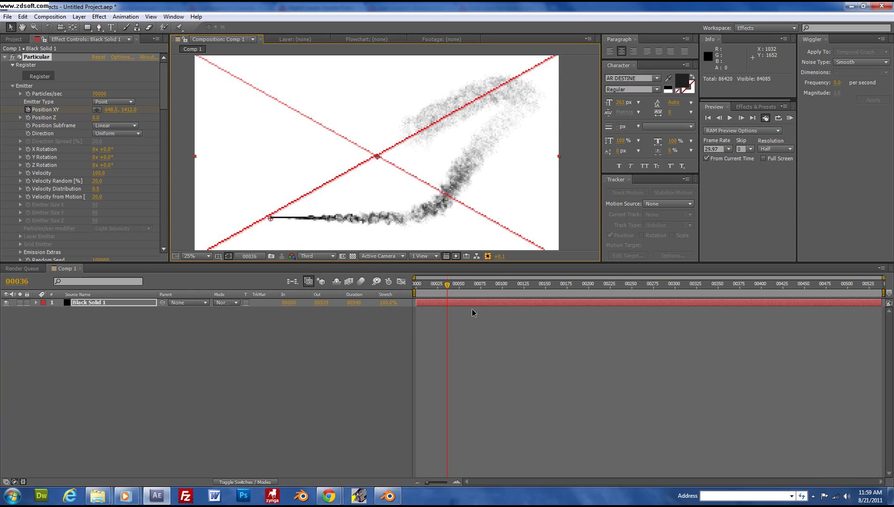
{"action": "left_click_drag", "start_coordinate": [447, 285], "coordinate": [462, 289]}
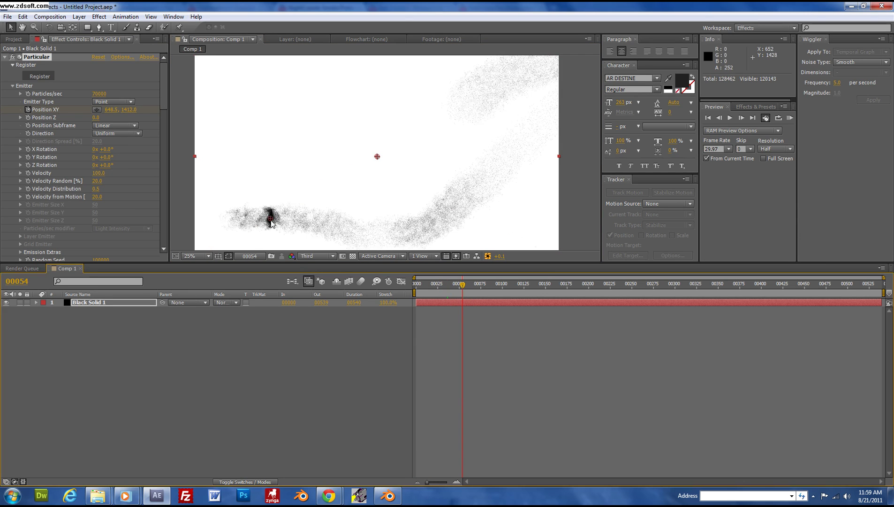
{"action": "left_click_drag", "start_coordinate": [270, 217], "coordinate": [258, 115]}
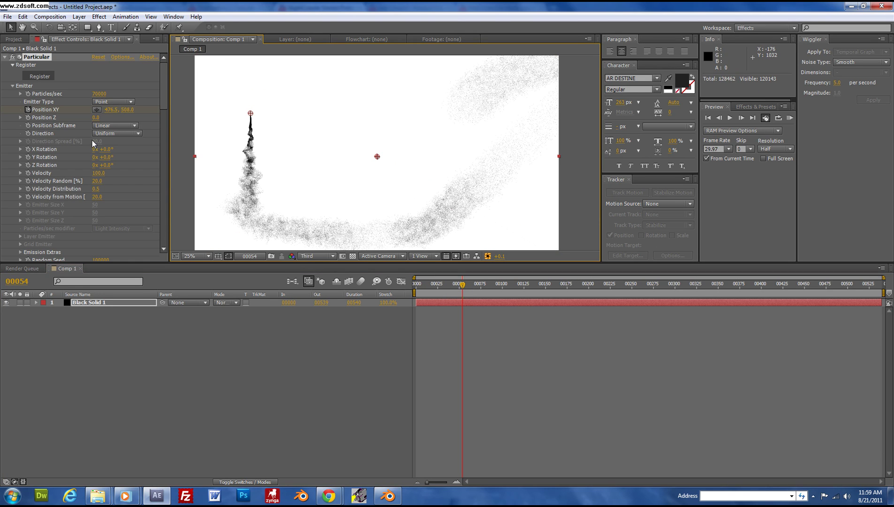
{"action": "mouse_move", "coordinate": [162, 95]}
{"action": "left_mouse_down"}
{"action": "mouse_move", "coordinate": [160, 119]}
{"action": "mouse_move", "coordinate": [169, 104]}
{"action": "left_mouse_up"}
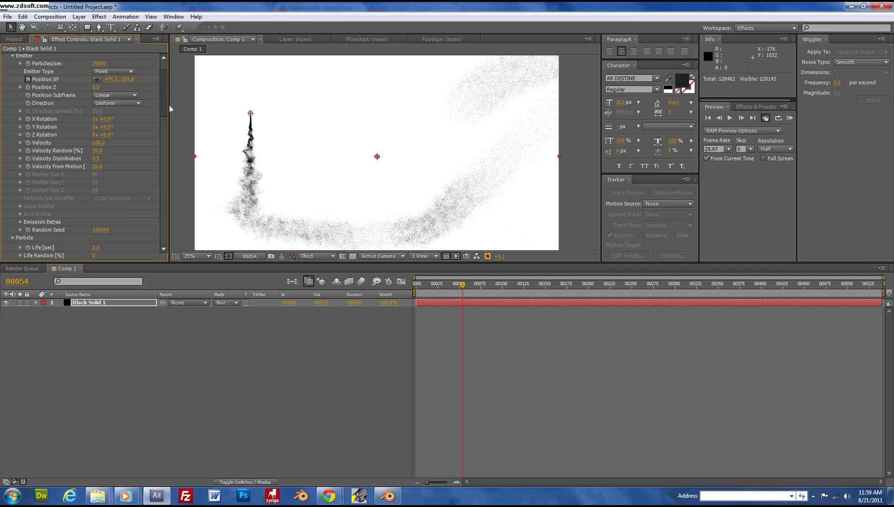
{"action": "scroll", "coordinate": [168, 109], "scroll_direction": "up", "scroll_amount": 3}
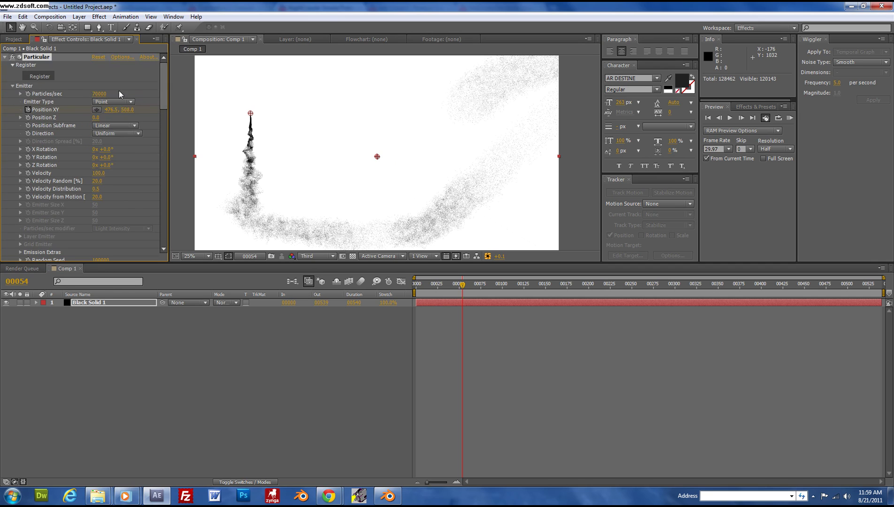
- Raise Particular's Particles/sec to 78730 and check the density of the particle trail
{"action": "left_click_drag", "start_coordinate": [409, 71], "coordinate": [483, 68]}
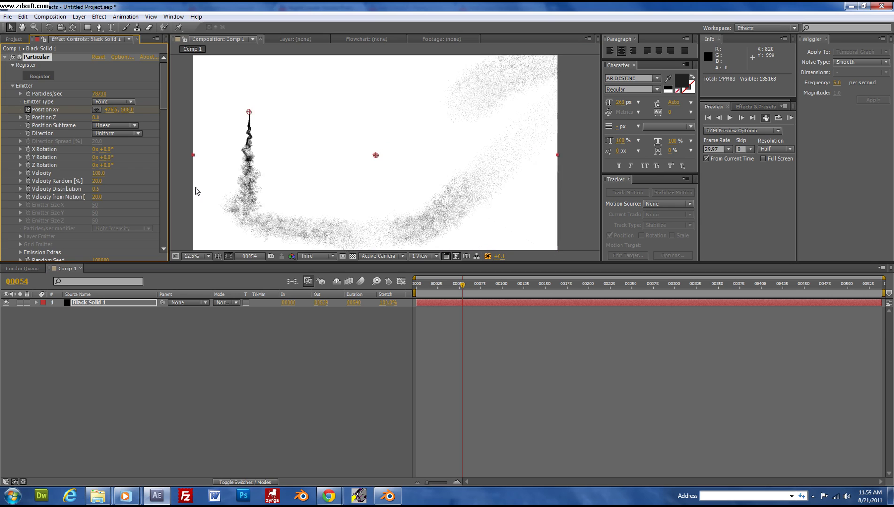
{"action": "left_click_drag", "start_coordinate": [308, 217], "coordinate": [428, 210]}
{"action": "scroll", "coordinate": [311, 184], "scroll_direction": "up", "scroll_amount": 2}
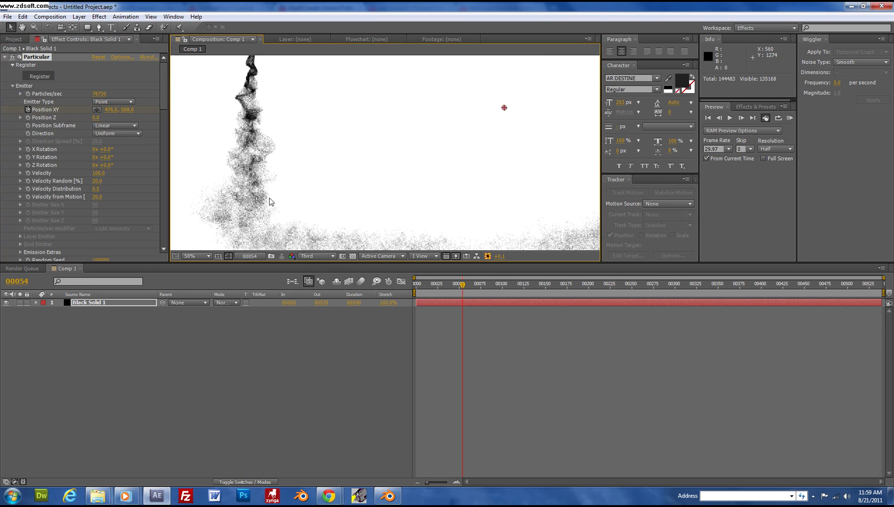
{"action": "left_click_drag", "start_coordinate": [274, 204], "coordinate": [289, 191]}
{"action": "left_click_drag", "start_coordinate": [399, 197], "coordinate": [374, 160]}
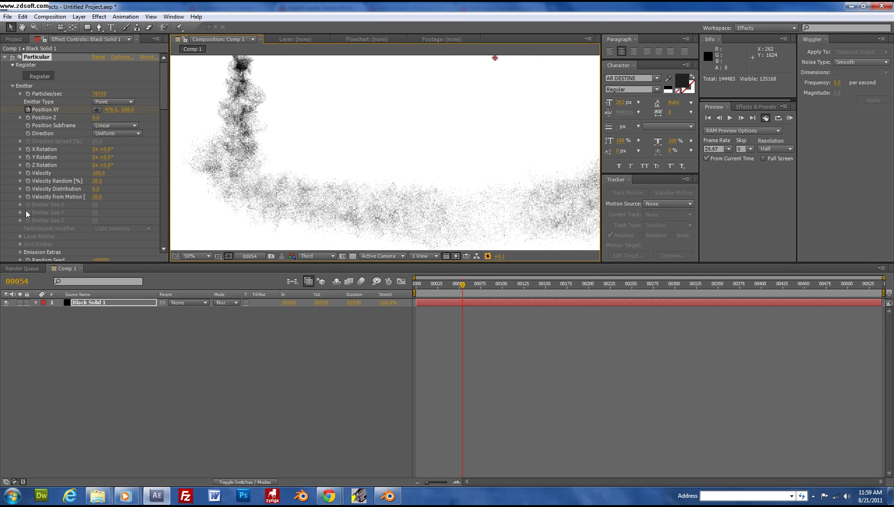
- Review Particular's particle settings and examine the vertical section of the smoke trail
{"action": "scroll", "coordinate": [66, 200], "scroll_direction": "down", "scroll_amount": 3}
{"action": "scroll", "coordinate": [66, 201], "scroll_direction": "down", "scroll_amount": 3}
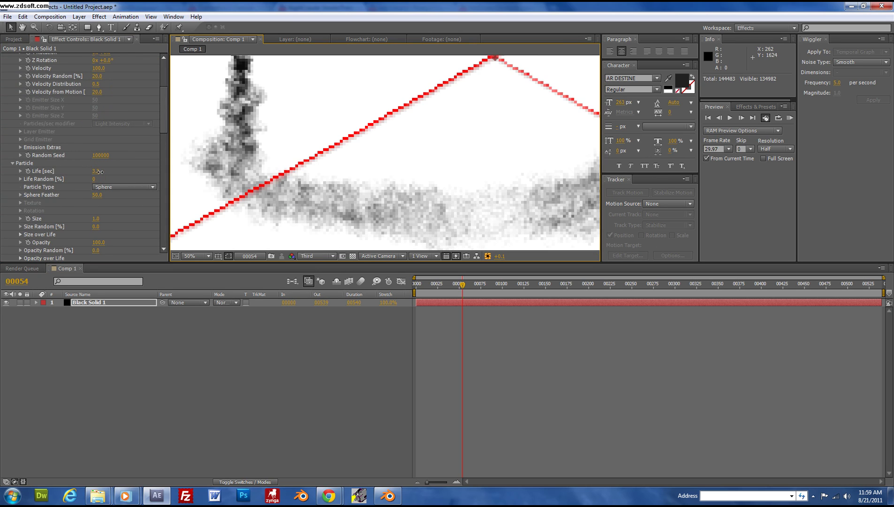
{"action": "scroll", "coordinate": [99, 171], "scroll_direction": "down", "scroll_amount": 2}
{"action": "scroll", "coordinate": [248, 159], "scroll_direction": "down", "scroll_amount": 2}
{"action": "left_click_drag", "start_coordinate": [257, 151], "coordinate": [242, 176]}
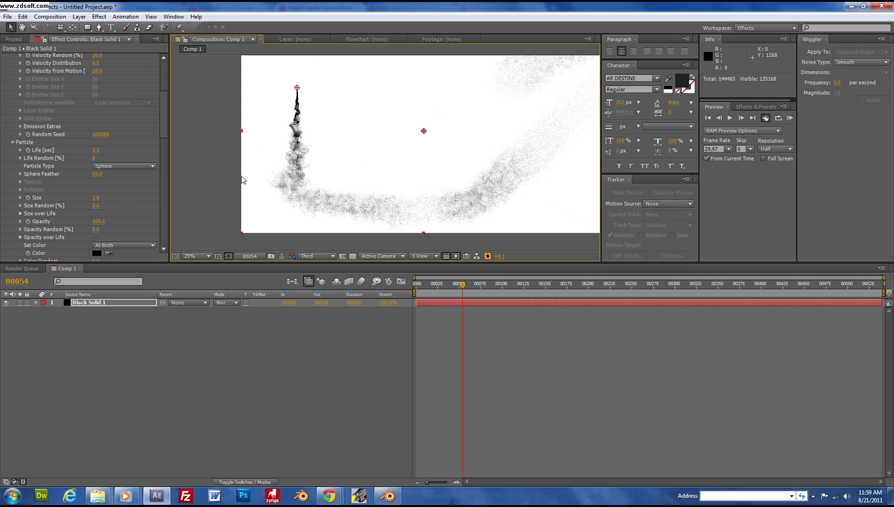
{"action": "left_click_drag", "start_coordinate": [303, 141], "coordinate": [302, 152]}
{"action": "scroll", "coordinate": [302, 155], "scroll_direction": "up", "scroll_amount": 1}
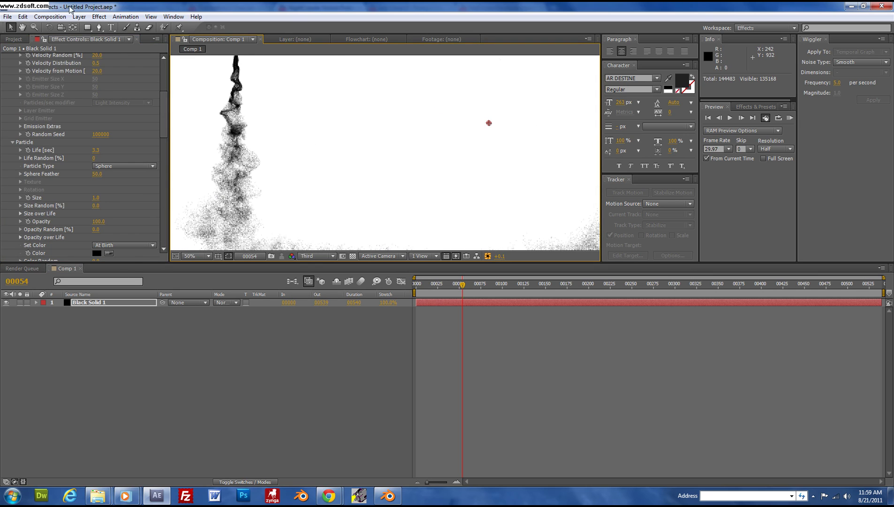
- Try CC Vector Blur on the Black Solid 1 particle layer, adjust its amount and delete the effect
{"action": "left_click", "coordinate": [97, 17]}
{"action": "mouse_move", "coordinate": [156, 83]}
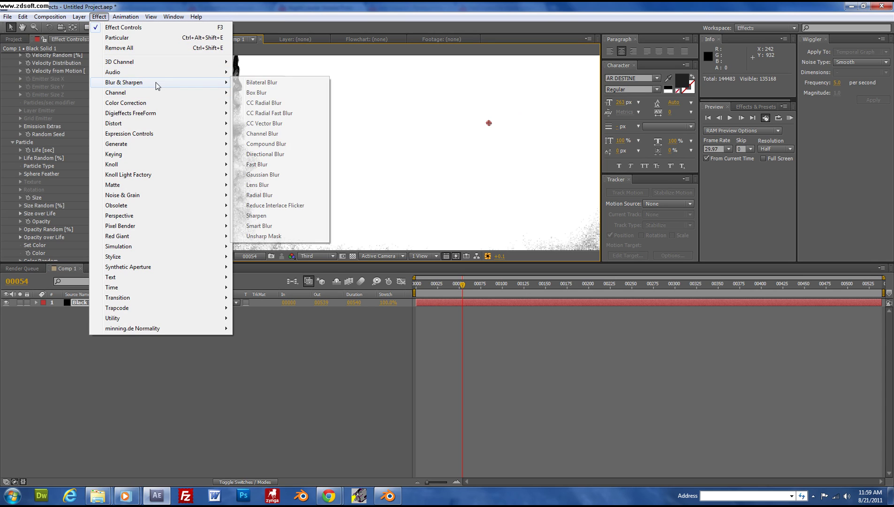
{"action": "left_click", "coordinate": [294, 124]}
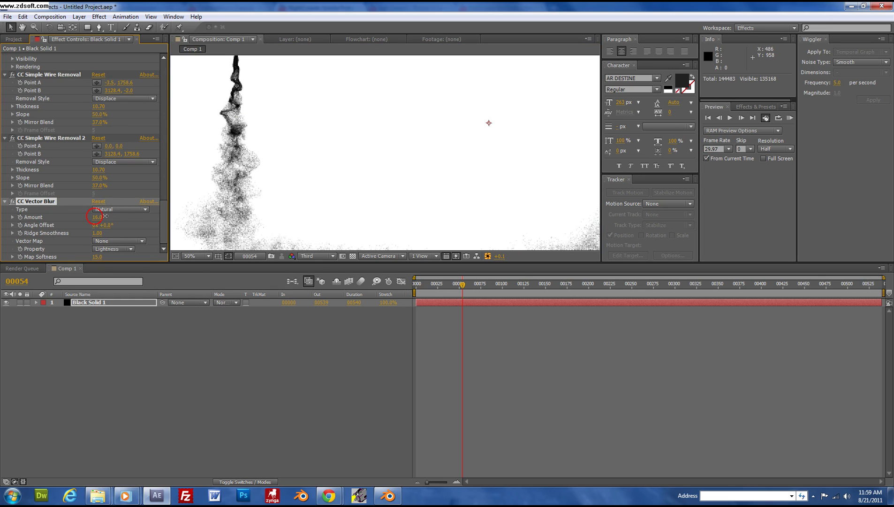
{"action": "left_click_drag", "start_coordinate": [104, 216], "coordinate": [109, 216]}
{"action": "left_click", "coordinate": [43, 202]}
{"action": "key", "text": "Delete"}
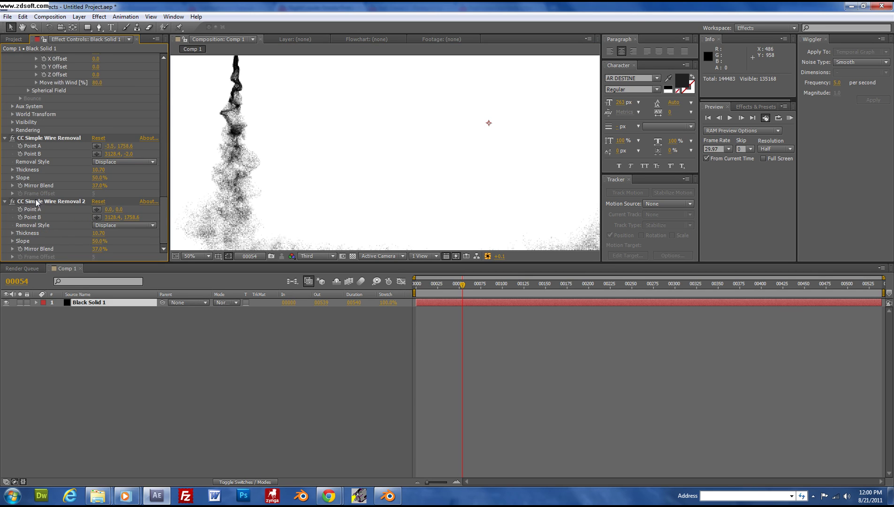
- Create a comp-size white solid and place it beneath the Black Solid 1 layer
{"action": "scroll", "coordinate": [225, 208], "scroll_direction": "down", "scroll_amount": 2}
{"action": "left_click_drag", "start_coordinate": [225, 206], "coordinate": [298, 195]}
{"action": "left_click", "coordinate": [76, 18]}
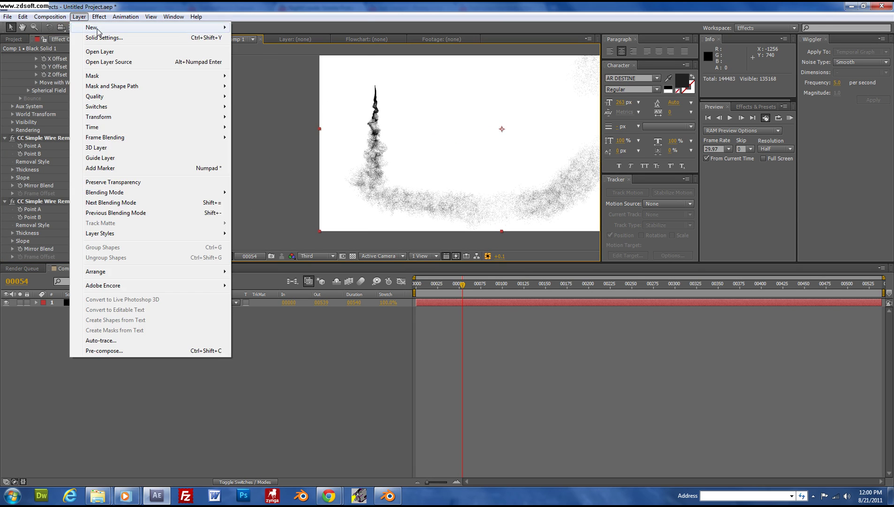
{"action": "mouse_move", "coordinate": [197, 37]}
{"action": "left_click", "coordinate": [260, 36]}
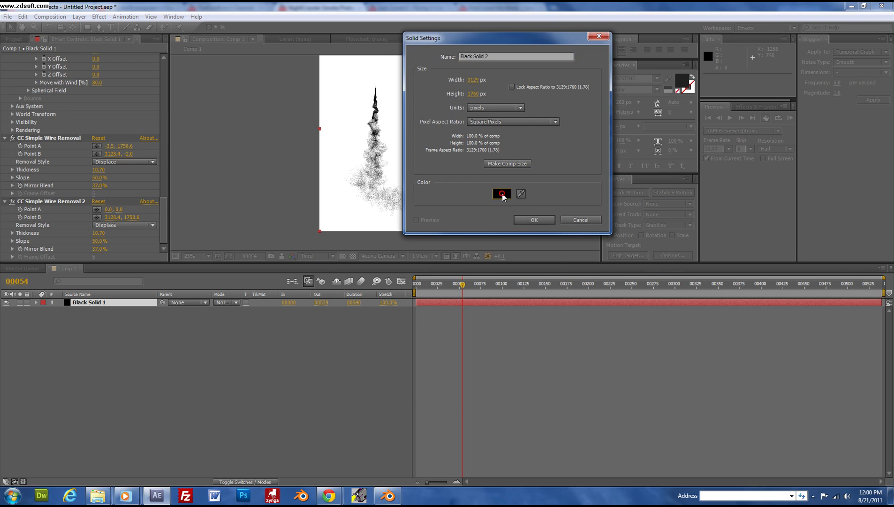
{"action": "left_click", "coordinate": [501, 194]}
{"action": "left_click_drag", "start_coordinate": [438, 282], "coordinate": [430, 264]}
{"action": "left_click", "coordinate": [643, 267]}
{"action": "left_click", "coordinate": [535, 223]}
{"action": "left_click_drag", "start_coordinate": [134, 303], "coordinate": [134, 311]}
- Try CC Vector Blur again on Black Solid 1 with an amount of 46 and remove it
{"action": "left_click", "coordinate": [114, 303]}
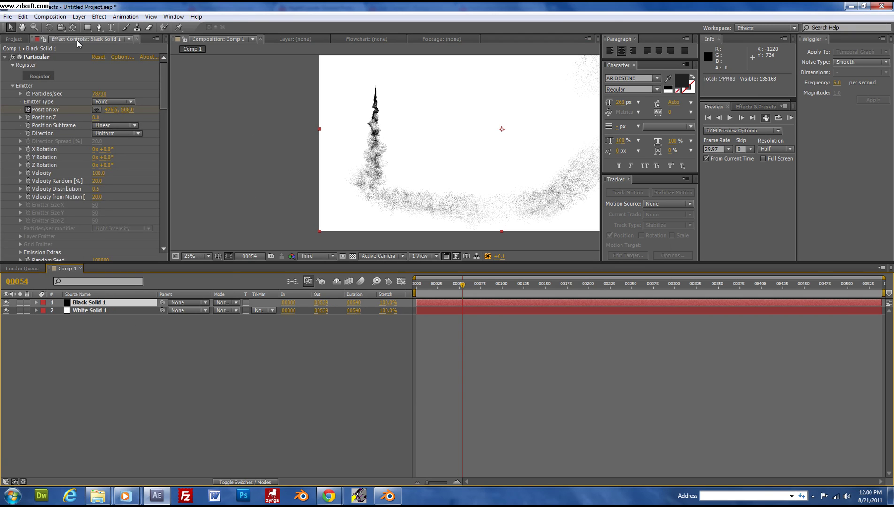
{"action": "left_click", "coordinate": [107, 17]}
{"action": "left_click", "coordinate": [107, 38]}
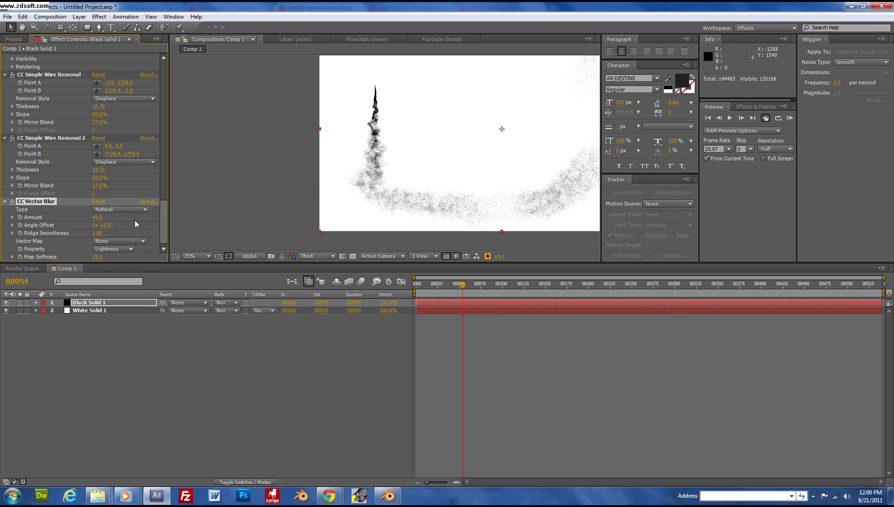
{"action": "key", "text": "Delete"}
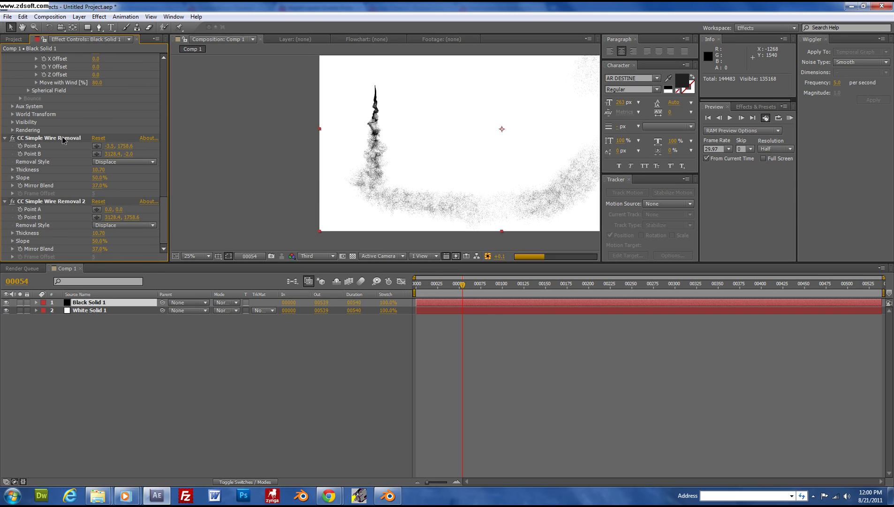
- Apply Fast Blur to Black Solid 1 and set its Blurriness to 5
{"action": "left_click", "coordinate": [99, 16]}
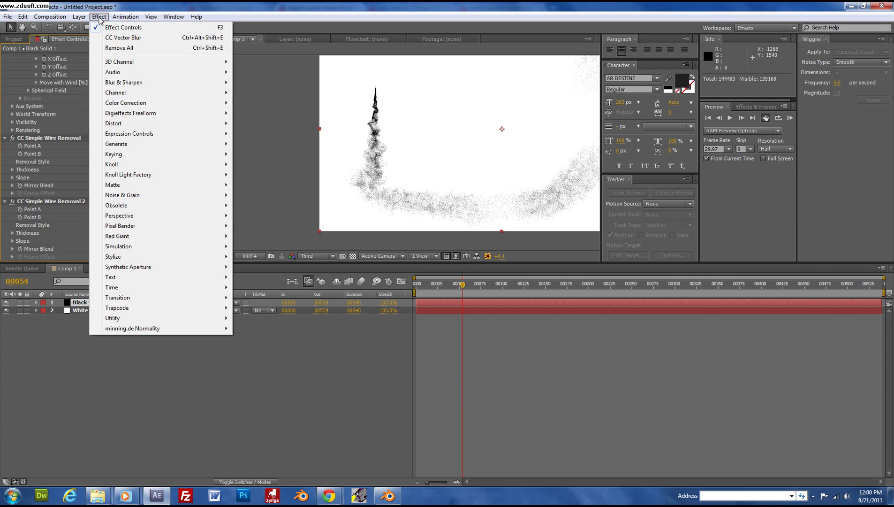
{"action": "left_click", "coordinate": [38, 96]}
{"action": "left_click", "coordinate": [123, 16]}
{"action": "mouse_move", "coordinate": [105, 18]}
{"action": "mouse_move", "coordinate": [132, 83]}
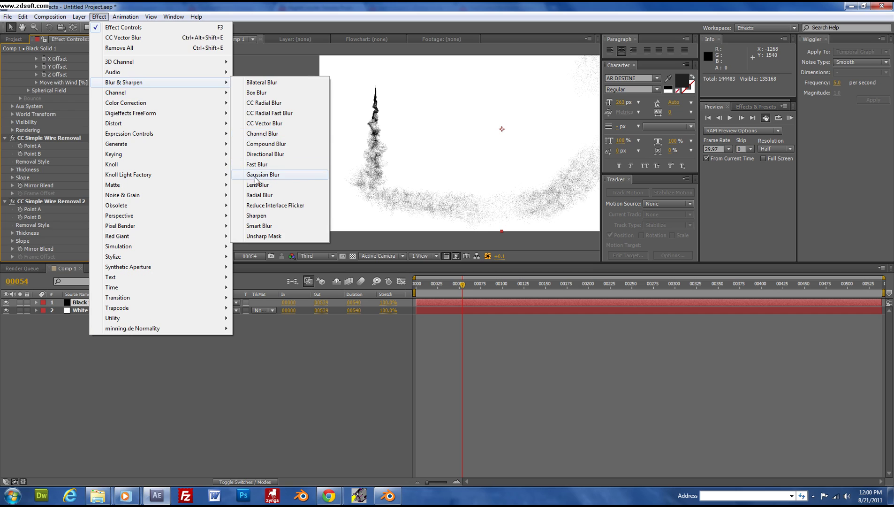
{"action": "left_click", "coordinate": [264, 164]}
{"action": "left_click_drag", "start_coordinate": [95, 240], "coordinate": [106, 240]}
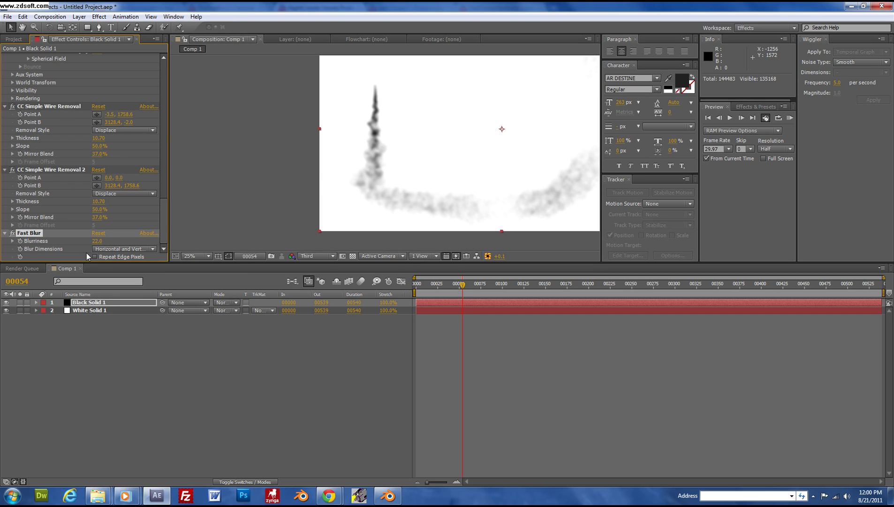
{"action": "left_click", "coordinate": [97, 241]}
{"action": "type", "text": "5"}
{"action": "left_click", "coordinate": [116, 321]}
{"action": "scroll", "coordinate": [400, 173], "scroll_direction": "up", "scroll_amount": 4}
{"action": "scroll", "coordinate": [400, 173], "scroll_direction": "down", "scroll_amount": 4}
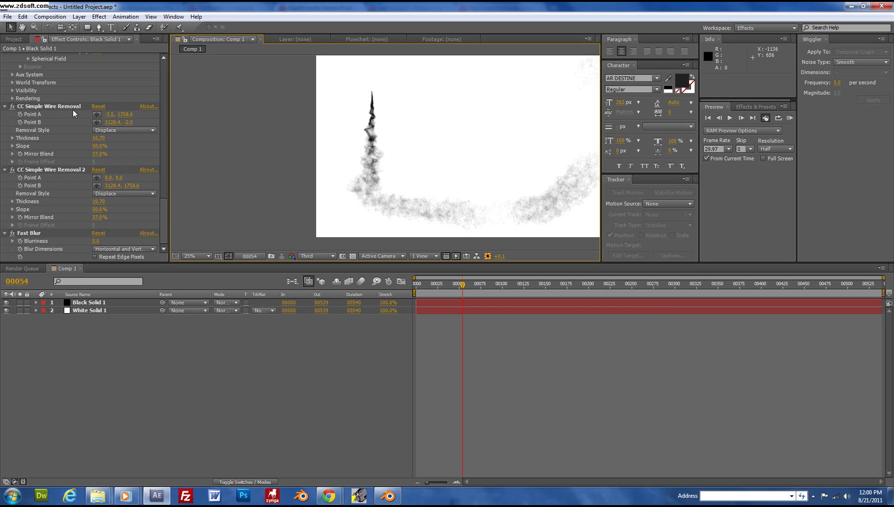
- Apply CC Vector Blur to Black Solid 1 with an amount of about 22 and inspect the softened smoke
{"action": "left_click", "coordinate": [99, 16]}
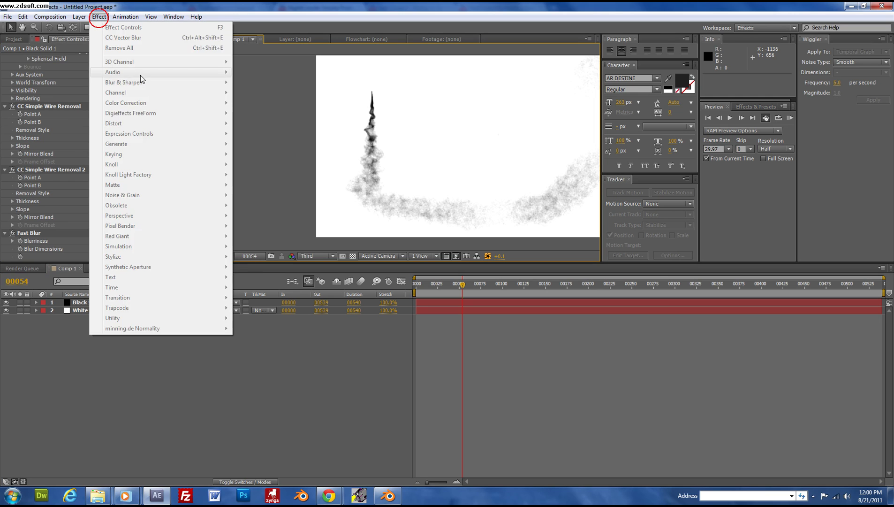
{"action": "left_click", "coordinate": [54, 237]}
{"action": "left_click", "coordinate": [50, 232]}
{"action": "left_click", "coordinate": [99, 17]}
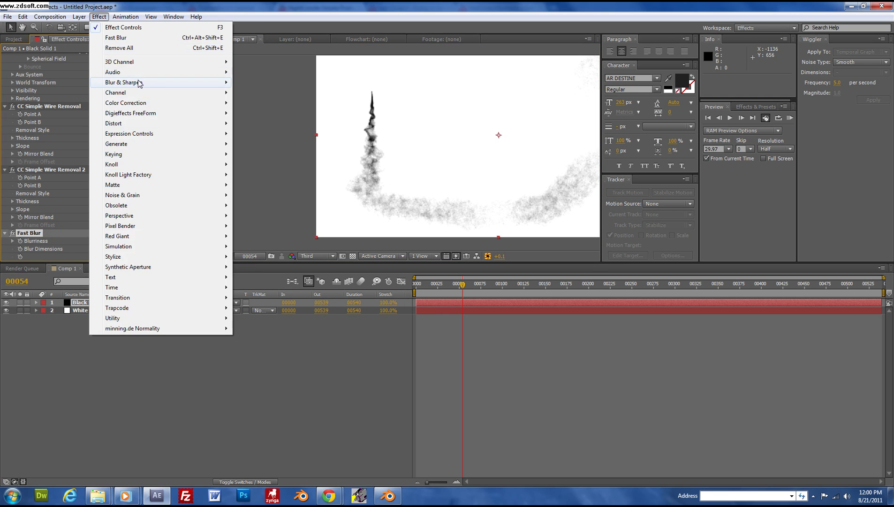
{"action": "mouse_move", "coordinate": [139, 83]}
{"action": "left_click", "coordinate": [262, 124]}
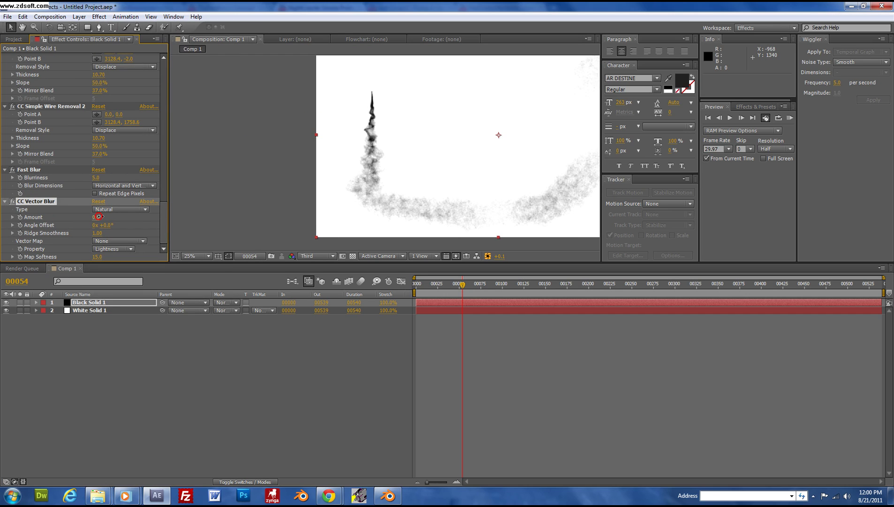
{"action": "left_click_drag", "start_coordinate": [121, 216], "coordinate": [106, 217]}
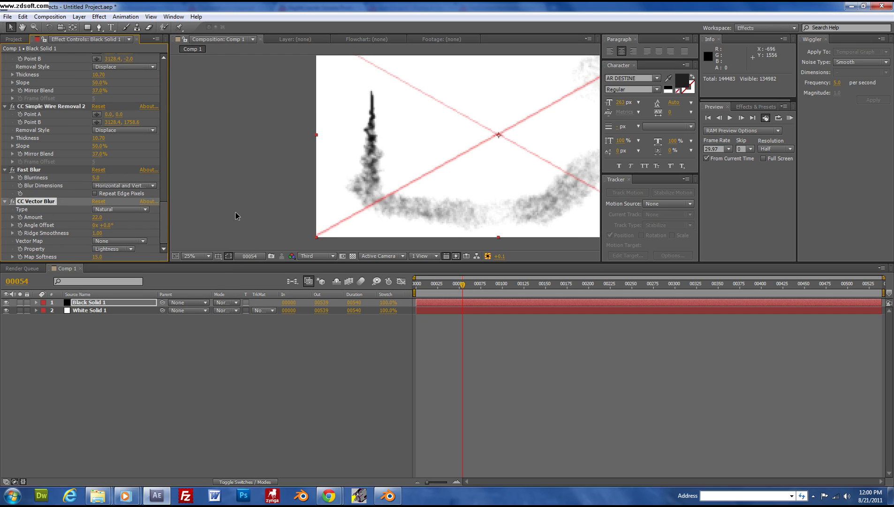
{"action": "scroll", "coordinate": [349, 161], "scroll_direction": "up", "scroll_amount": 2}
{"action": "scroll", "coordinate": [350, 161], "scroll_direction": "up", "scroll_amount": 1}
{"action": "left_click_drag", "start_coordinate": [350, 162], "coordinate": [354, 211]}
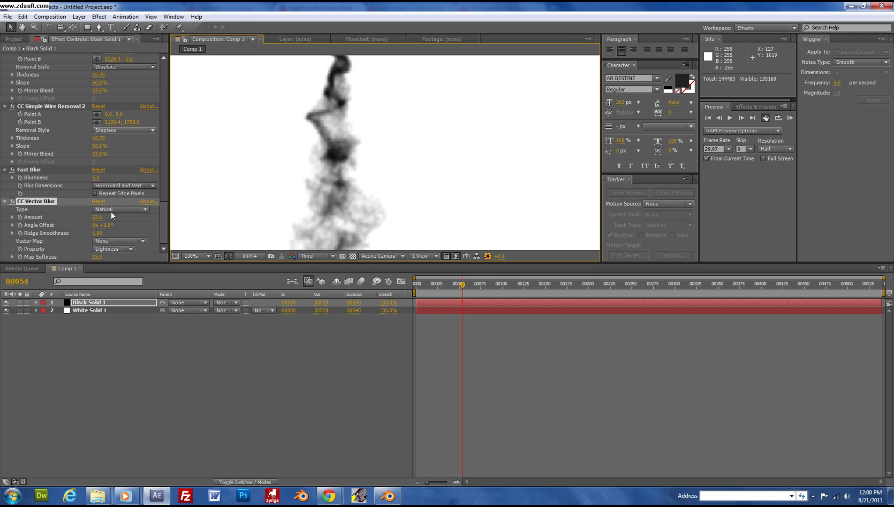
- Set the CC Vector Blur Property to Alpha
{"action": "left_click", "coordinate": [113, 248]}
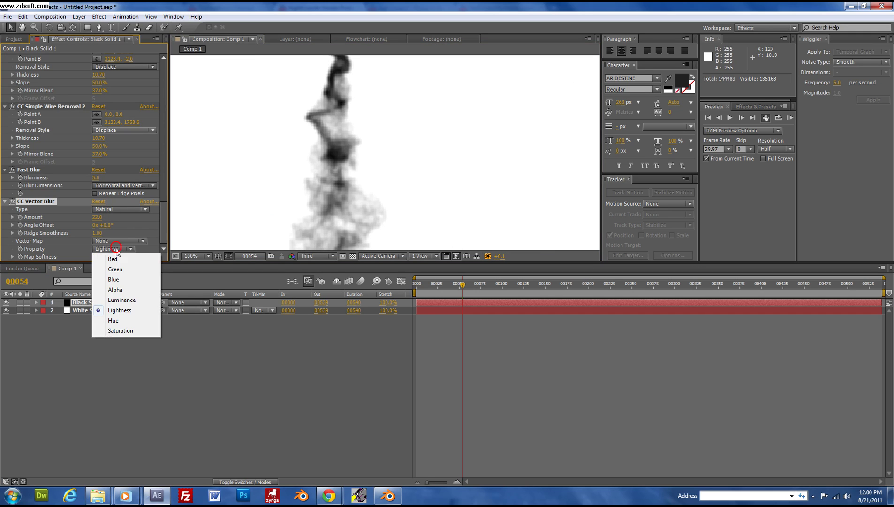
{"action": "left_click", "coordinate": [113, 248]}
{"action": "left_click", "coordinate": [118, 283]}
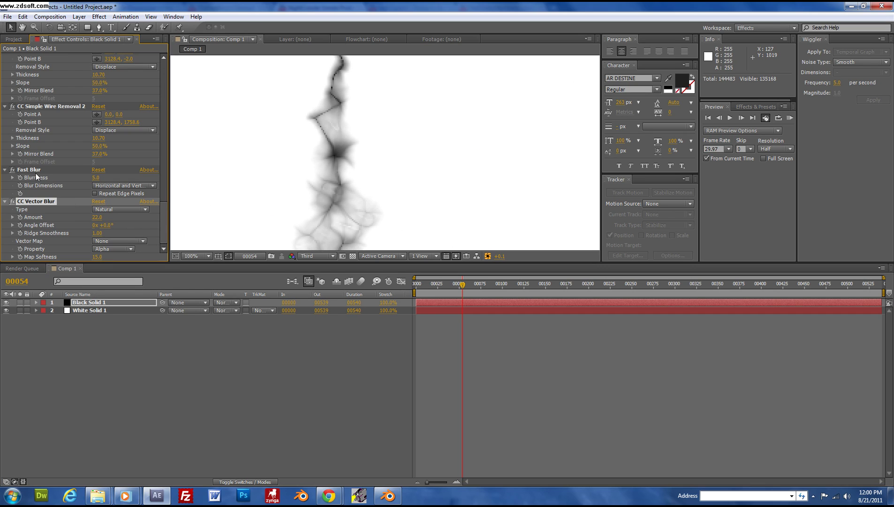
- Delete Fast Blur from Black Solid 1 and inspect the smoke with only the vector blur
{"action": "left_click", "coordinate": [27, 172]}
{"action": "key", "text": "Delete"}
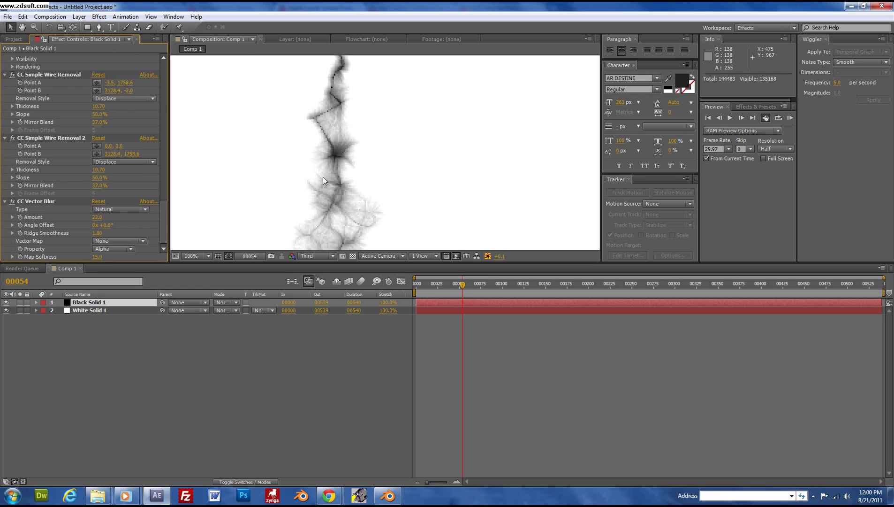
{"action": "scroll", "coordinate": [369, 178], "scroll_direction": "down", "scroll_amount": 2}
{"action": "scroll", "coordinate": [366, 190], "scroll_direction": "down", "scroll_amount": 2}
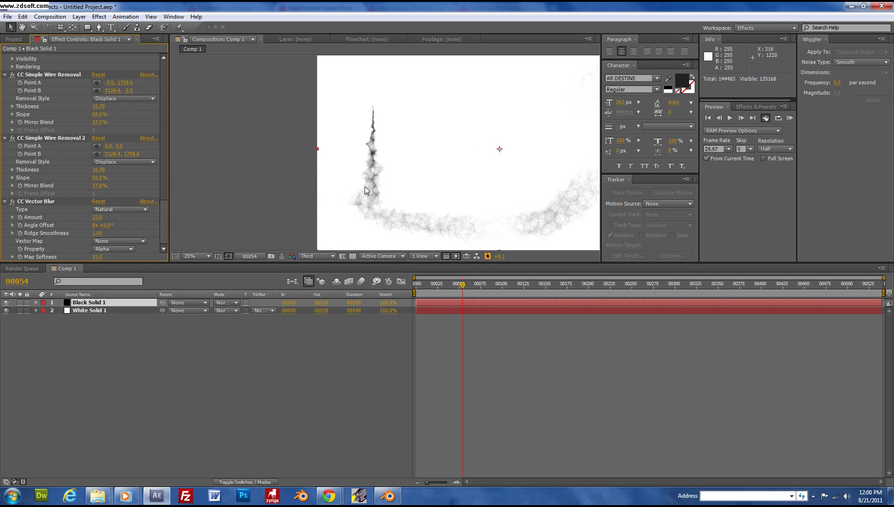
{"action": "scroll", "coordinate": [322, 199], "scroll_direction": "up", "scroll_amount": 2}
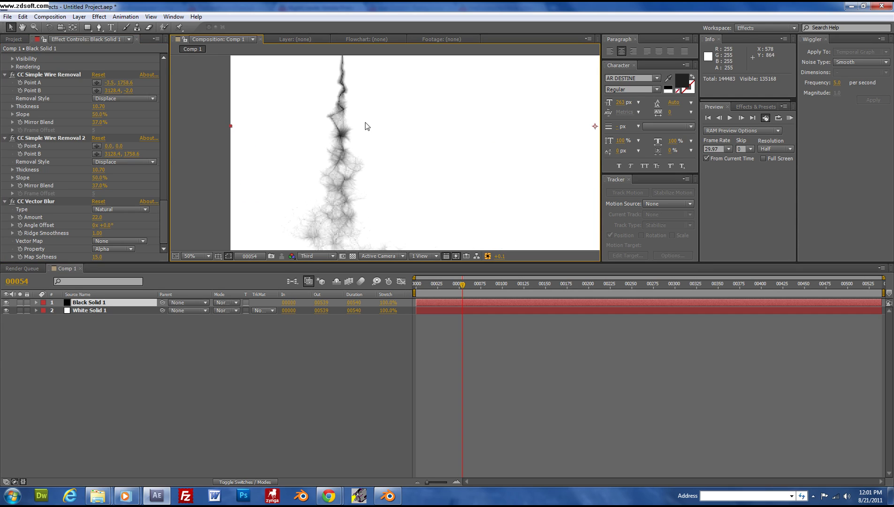
{"action": "mouse_move", "coordinate": [324, 161]}
{"action": "left_mouse_down"}
{"action": "mouse_move", "coordinate": [296, 104]}
{"action": "mouse_move", "coordinate": [327, 156]}
{"action": "mouse_move", "coordinate": [326, 178]}
{"action": "left_mouse_up"}
{"action": "left_click_drag", "start_coordinate": [359, 151], "coordinate": [364, 214]}
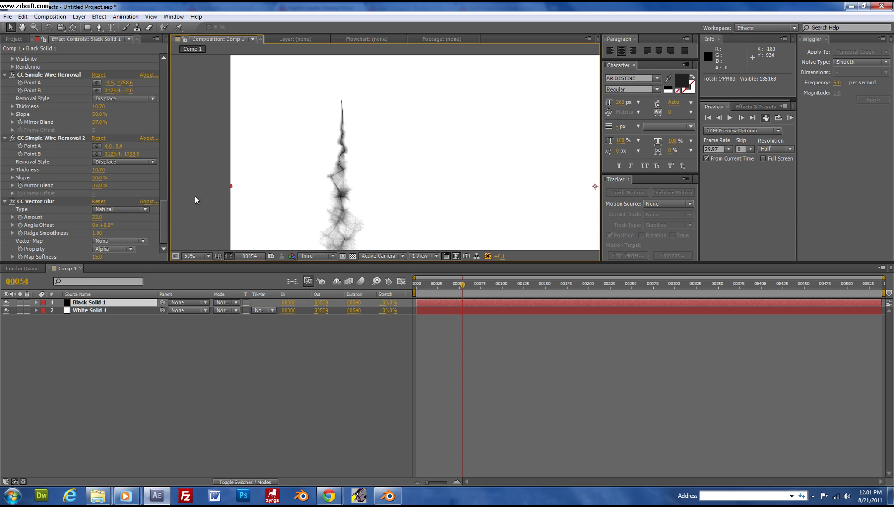
- Lower the CC Vector Blur amount to 1 and change its Type to Perpendicular
{"action": "left_click_drag", "start_coordinate": [95, 219], "coordinate": [82, 215]}
{"action": "scroll", "coordinate": [353, 204], "scroll_direction": "up", "scroll_amount": 1}
{"action": "scroll", "coordinate": [353, 205], "scroll_direction": "down", "scroll_amount": 2}
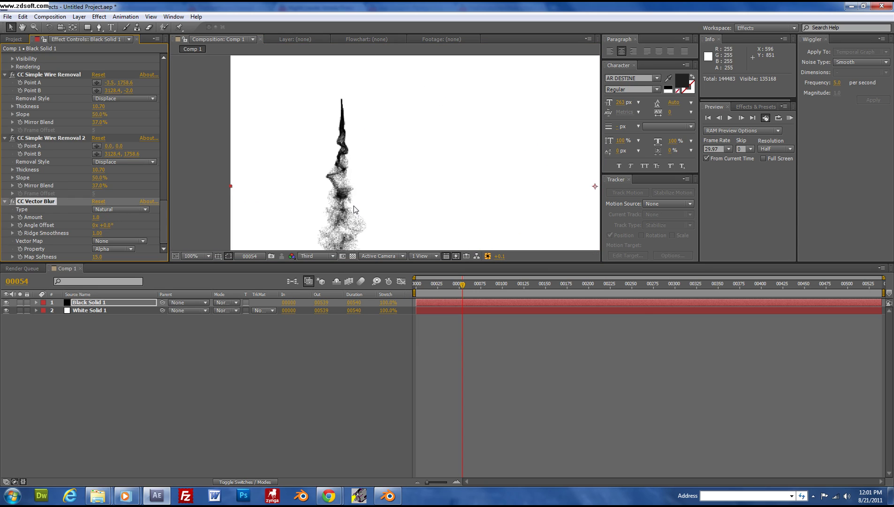
{"action": "left_click", "coordinate": [132, 209]}
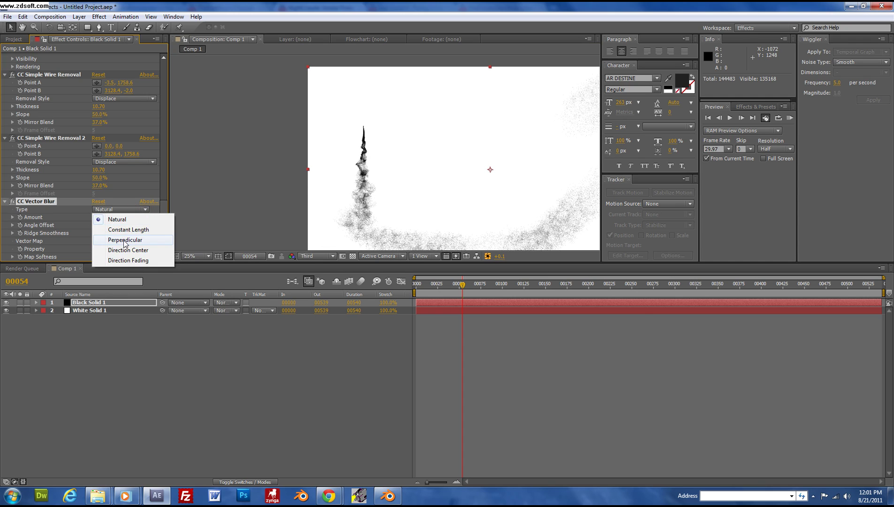
{"action": "left_click", "coordinate": [113, 240]}
{"action": "key", "text": "period"}
{"action": "key", "text": "period"}
- Raise the Perpendicular vector blur's amount to about 25 and examine the smoke trail
{"action": "left_click_drag", "start_coordinate": [95, 217], "coordinate": [110, 221]}
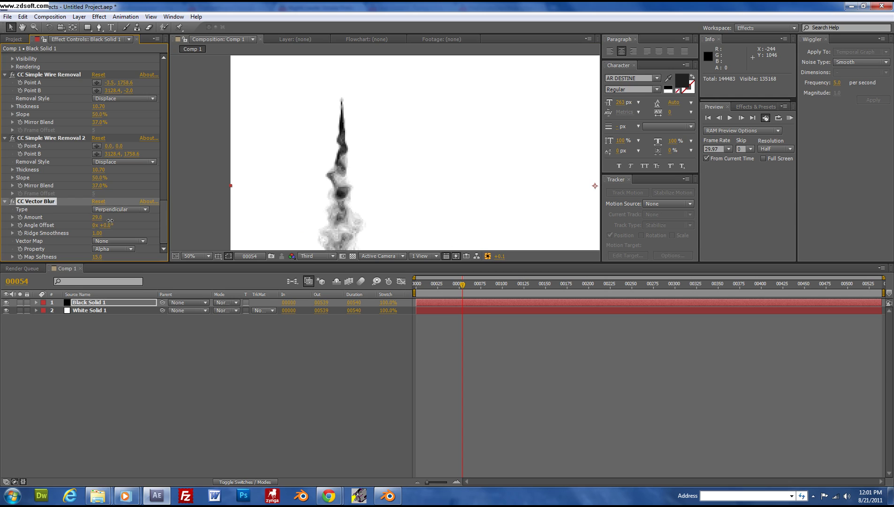
{"action": "scroll", "coordinate": [369, 222], "scroll_direction": "up", "scroll_amount": 1}
{"action": "scroll", "coordinate": [370, 221], "scroll_direction": "down", "scroll_amount": 2}
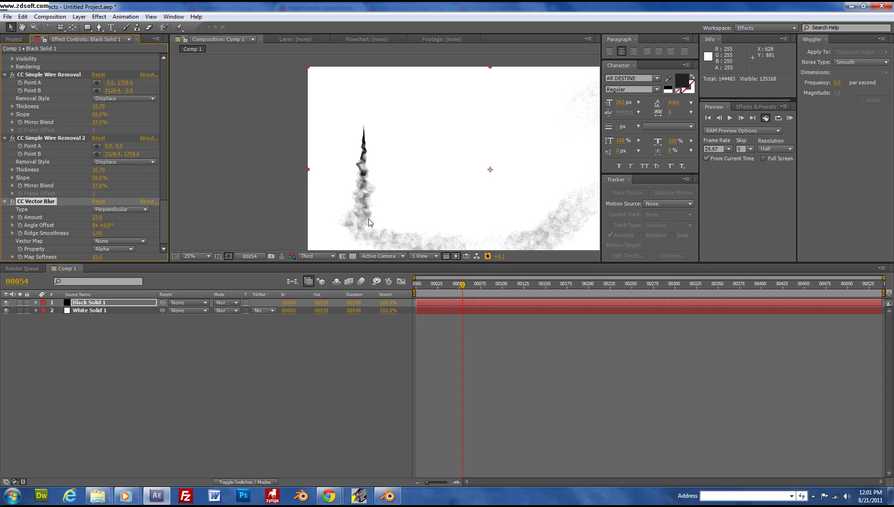
{"action": "left_click_drag", "start_coordinate": [369, 222], "coordinate": [328, 158]}
{"action": "scroll", "coordinate": [334, 204], "scroll_direction": "up", "scroll_amount": 2}
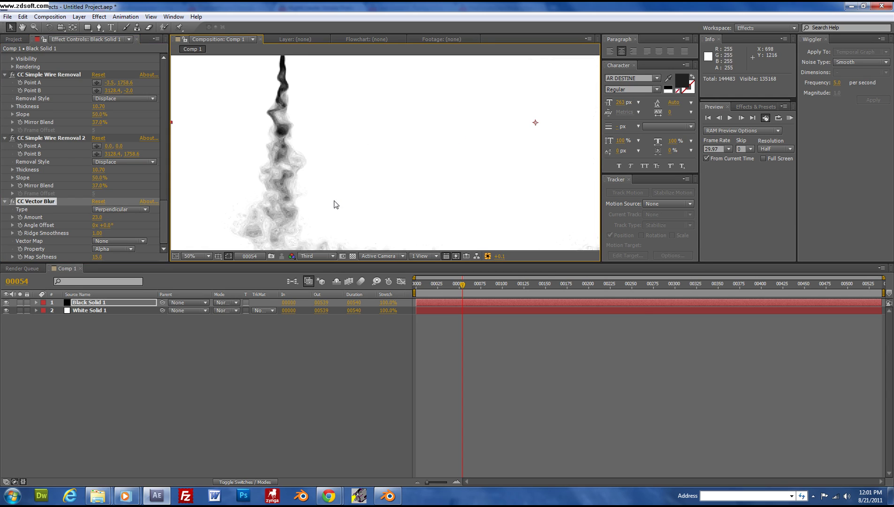
- Set the CC Vector Blur amount to 15 and scrub the timeline back to frame 0
{"action": "left_click", "coordinate": [99, 217]}
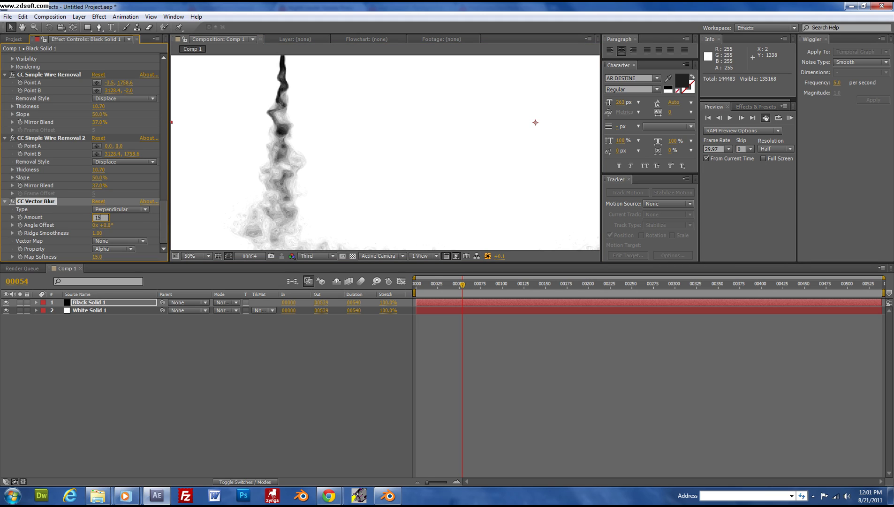
{"action": "key", "text": "Return"}
{"action": "scroll", "coordinate": [309, 186], "scroll_direction": "down", "scroll_amount": 2}
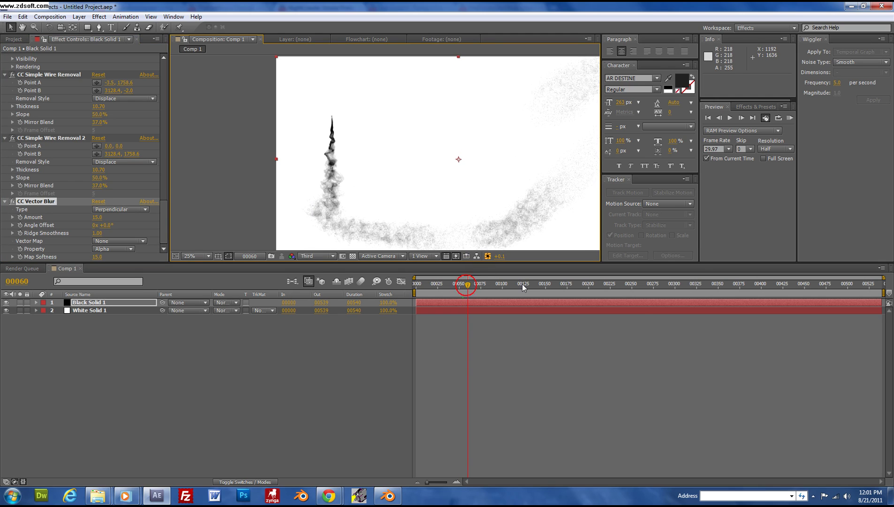
{"action": "left_click_drag", "start_coordinate": [522, 284], "coordinate": [409, 295]}
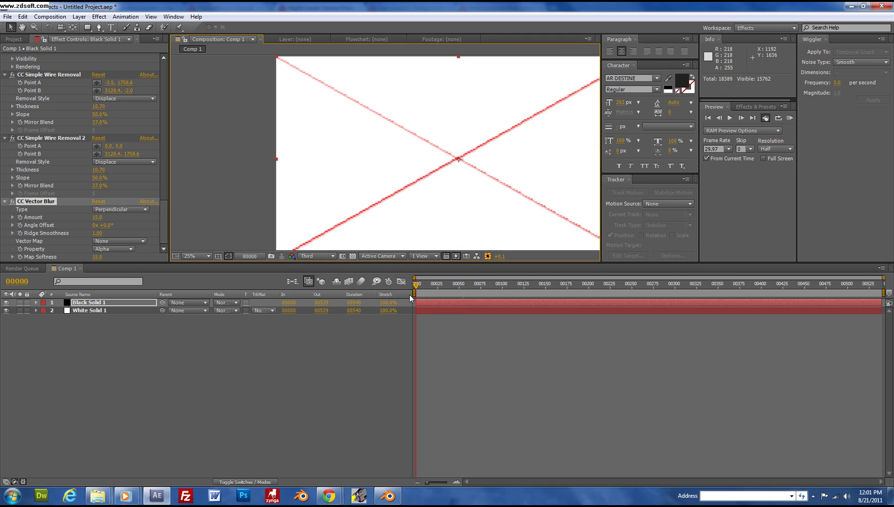